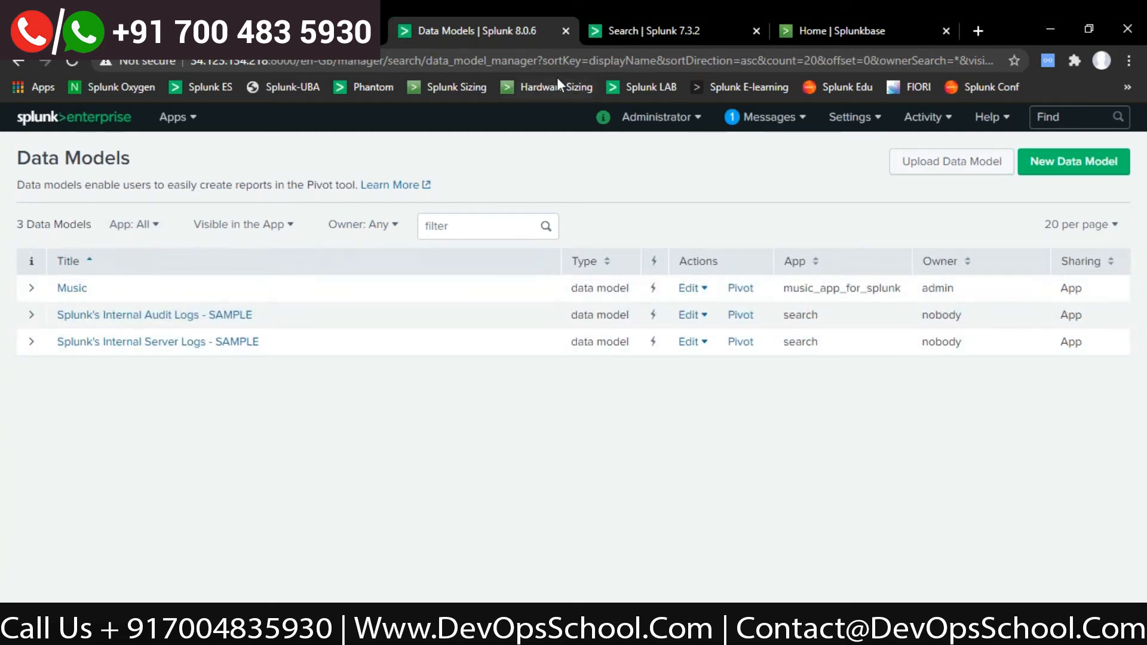
On the 7.3.2 instance, open the Data models page and note its 38 data models.
click(650, 38)
click(861, 117)
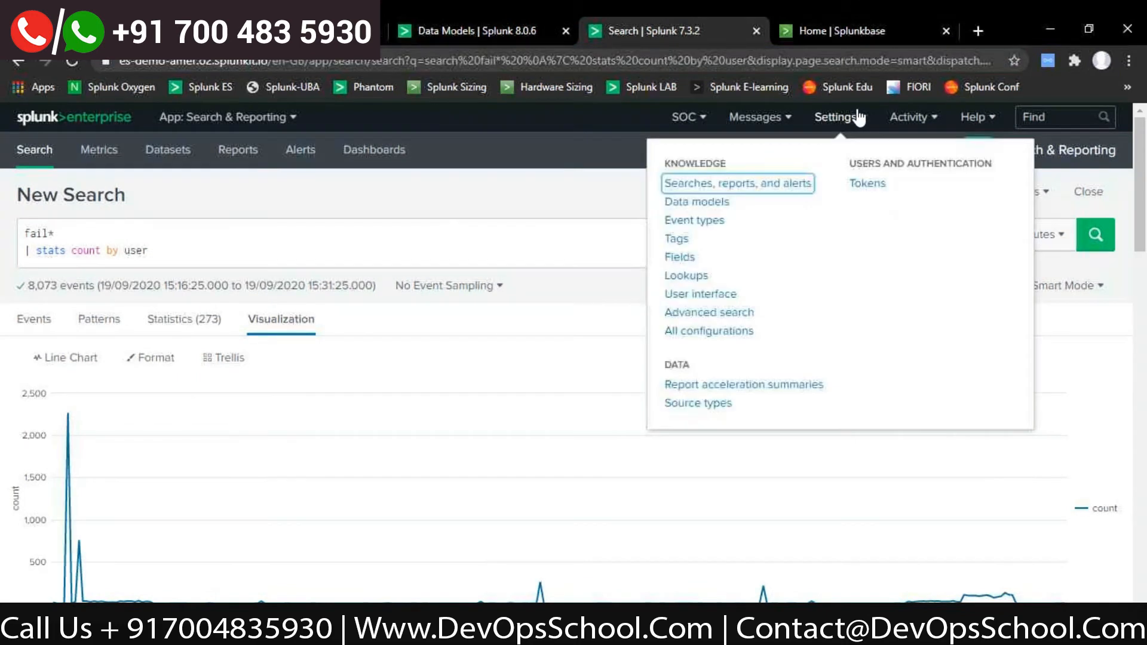
click(684, 204)
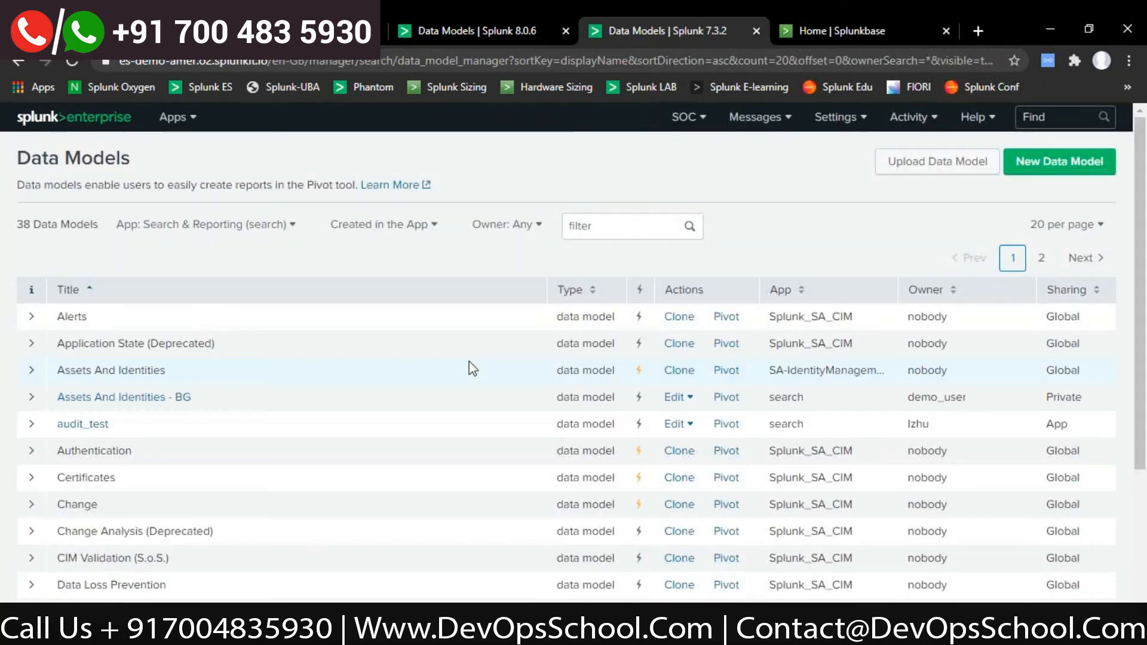
scroll(468, 367, down, 4)
scroll(469, 367, up, 4)
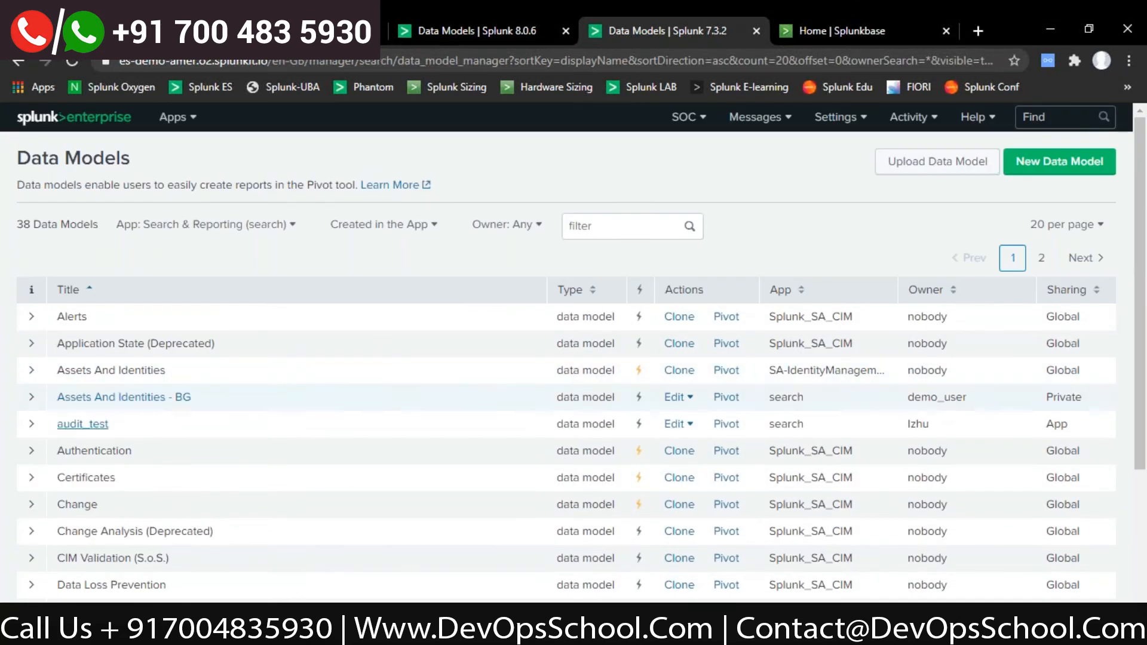
double_click(67, 222)
click(69, 223)
scroll(68, 223, down, 4)
scroll(567, 352, up, 5)
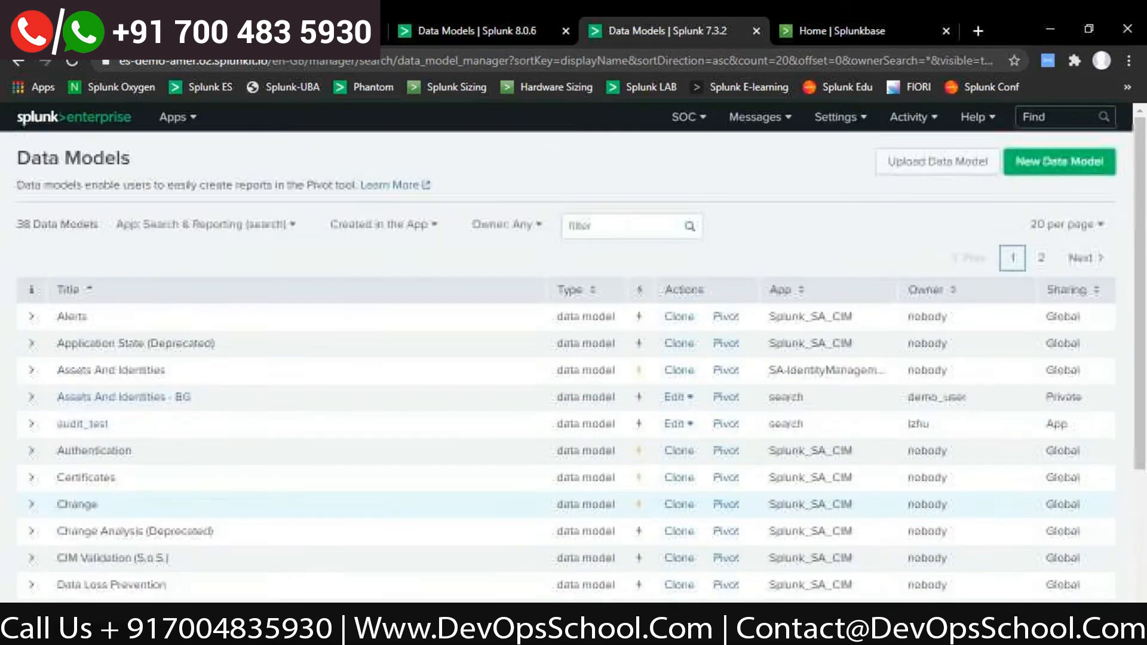
scroll(567, 353, down, 4)
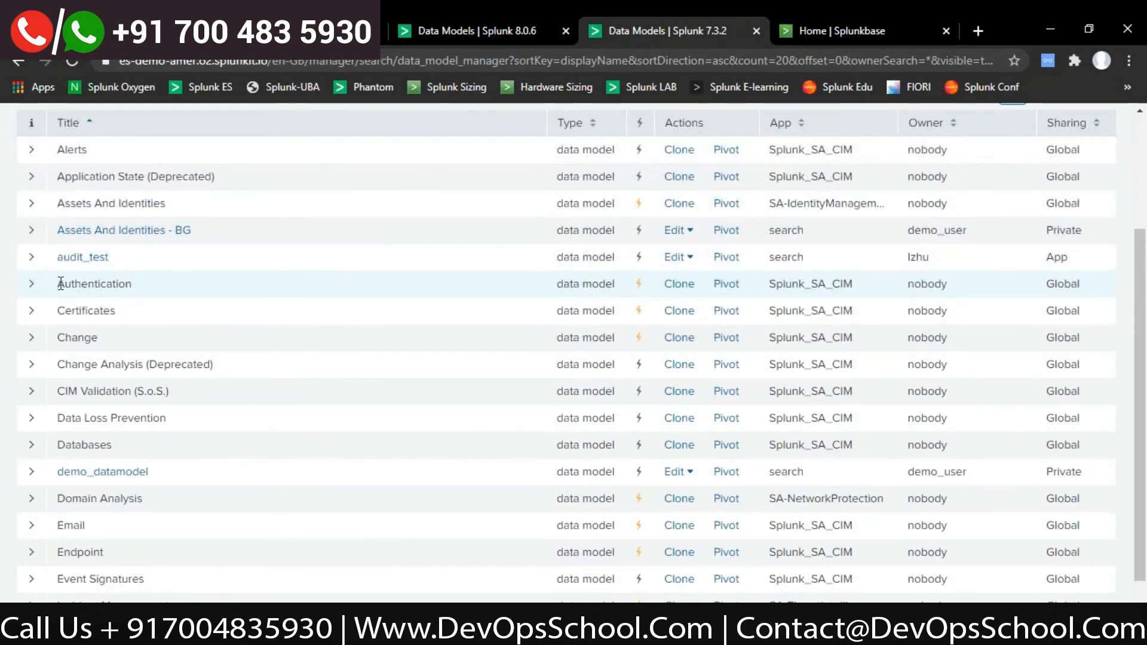
Point out the Authentication, Endpoint and Email data models in the list.
drag(60, 284, 119, 285)
scroll(122, 284, down, 1)
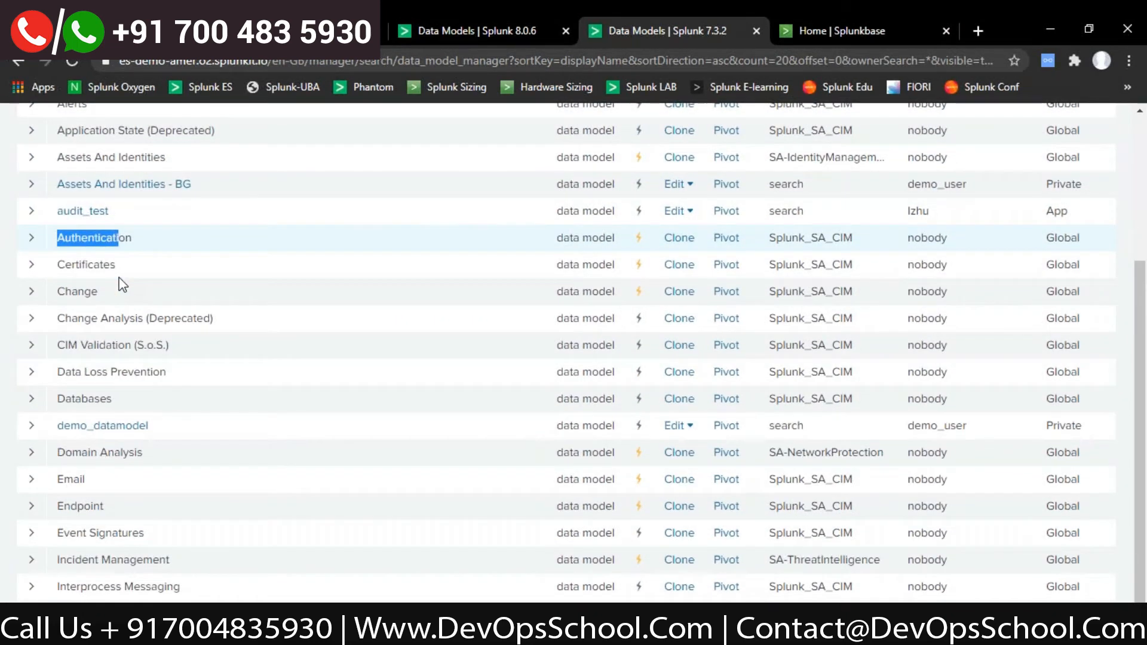
click(149, 482)
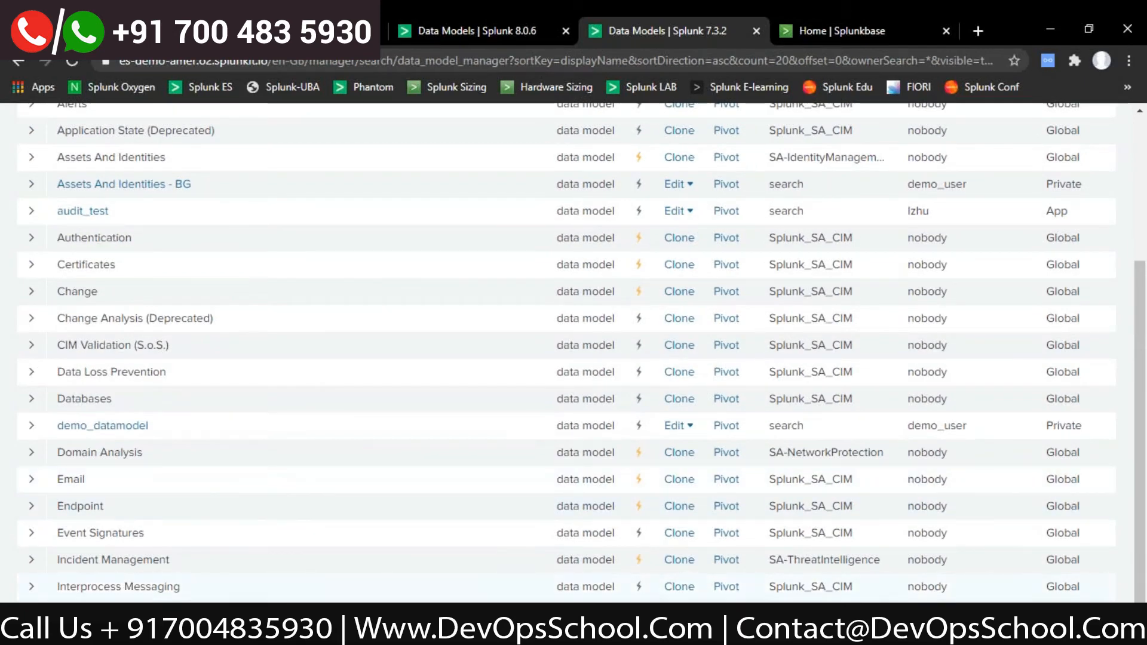
drag(60, 506, 128, 513)
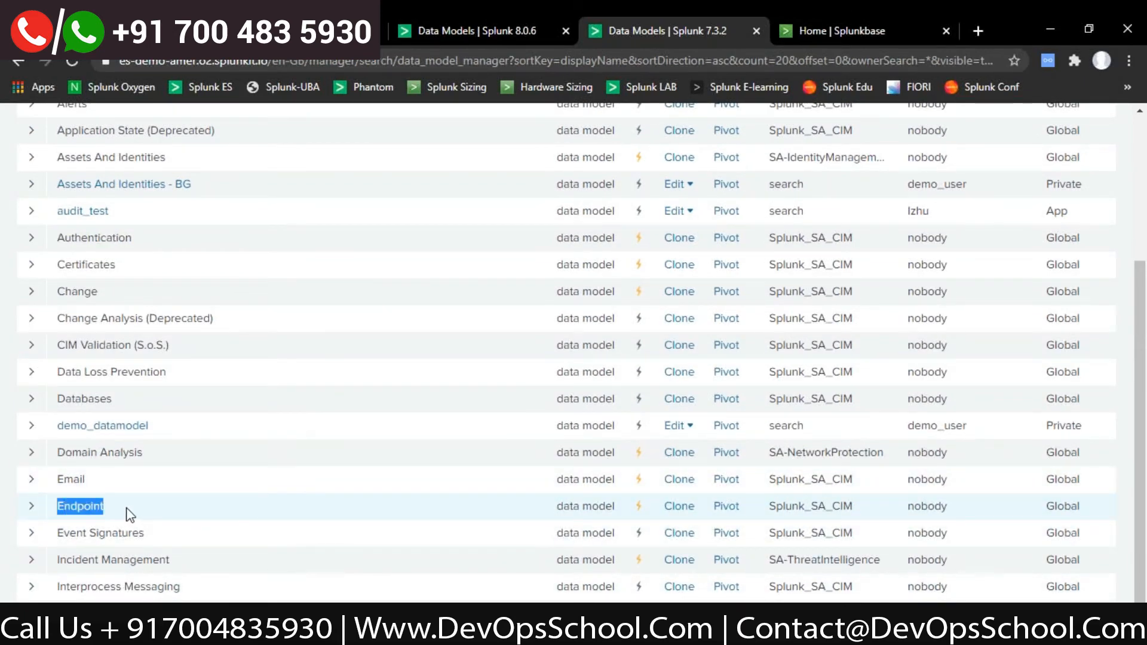
drag(64, 479, 95, 487)
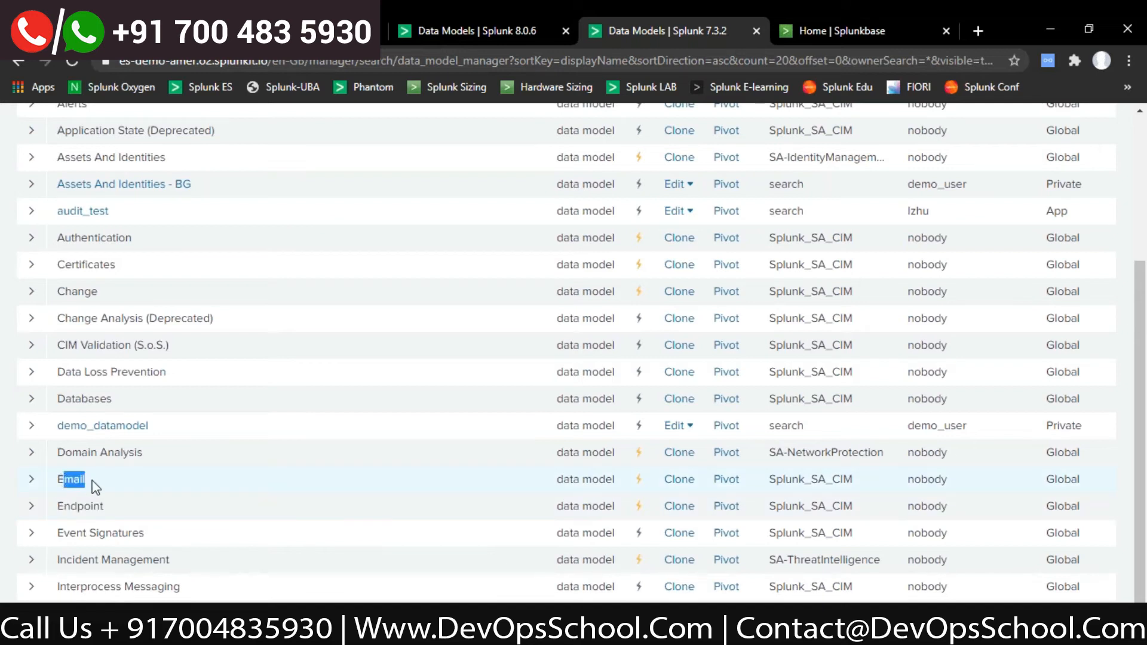
click(92, 479)
Launch Splunk Add-on Builder from the Apps menu.
scroll(267, 464, up, 5)
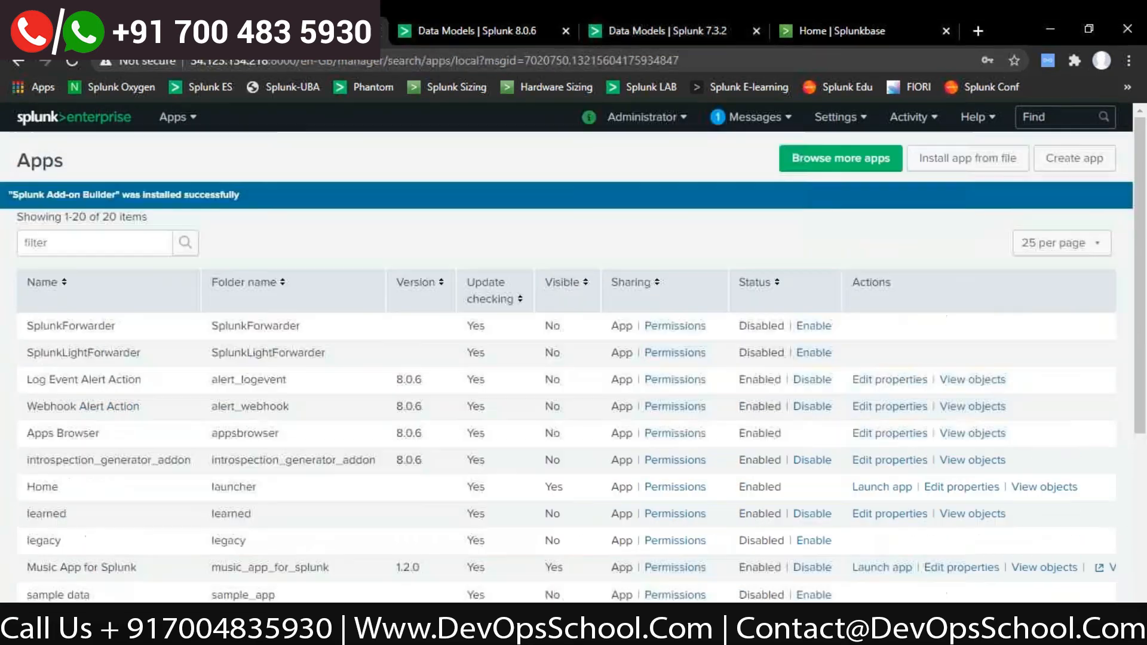
click(177, 117)
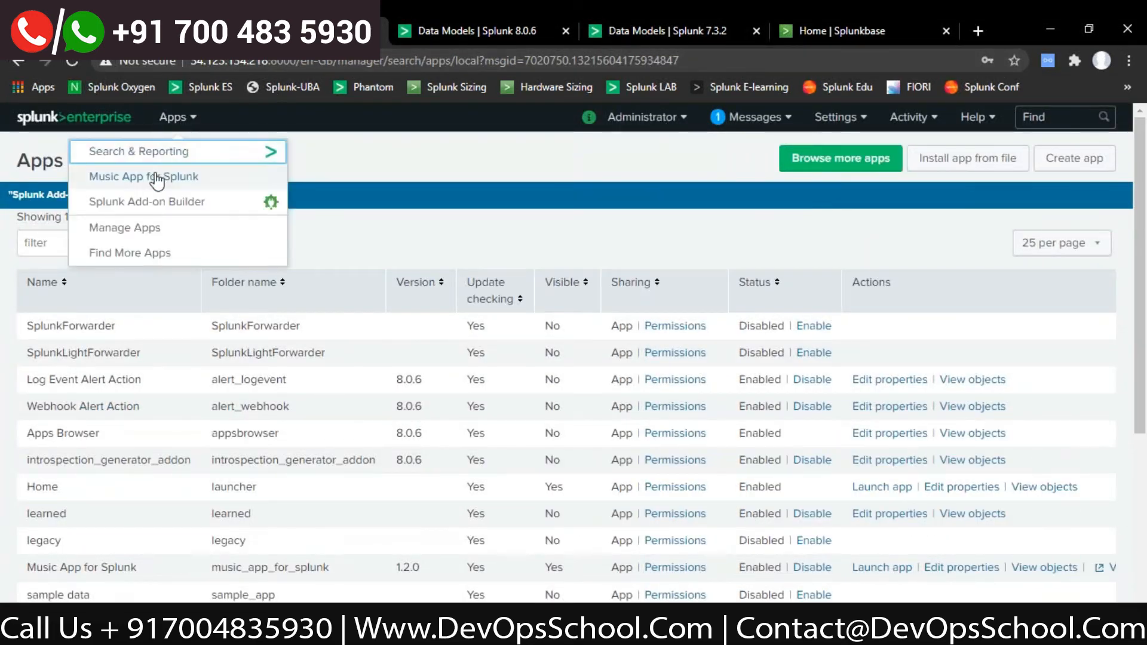
click(153, 202)
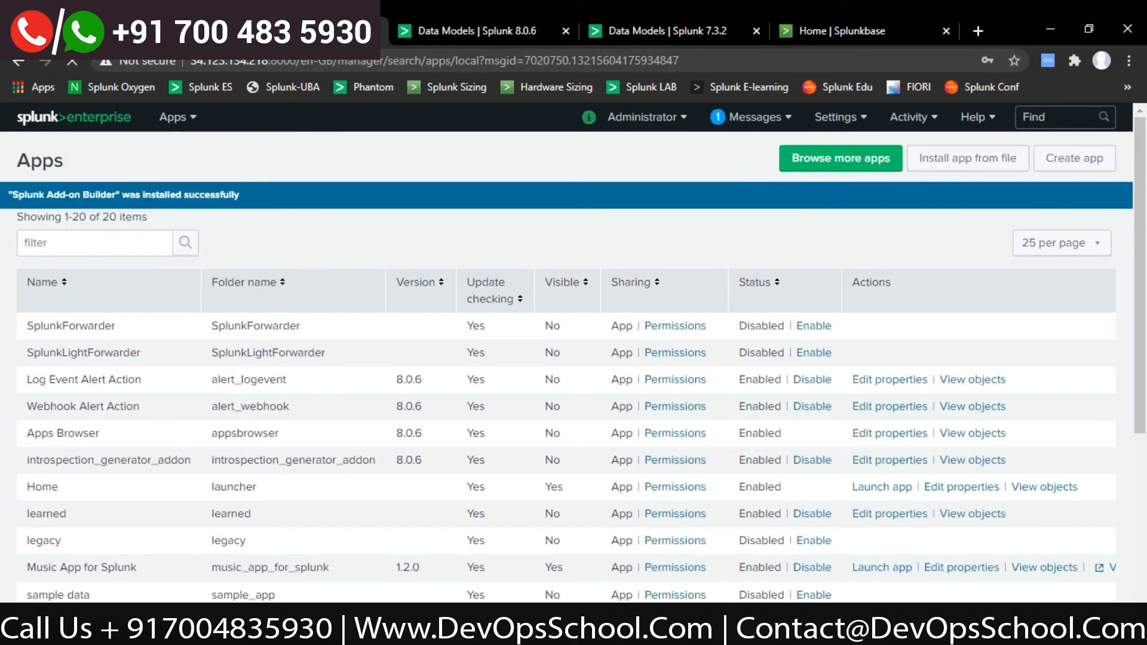
Review slide 61 on Add-on Builder in PowerPoint, then show slide 62, Add-on Builder: Getting Started.
key(alt+Tab)
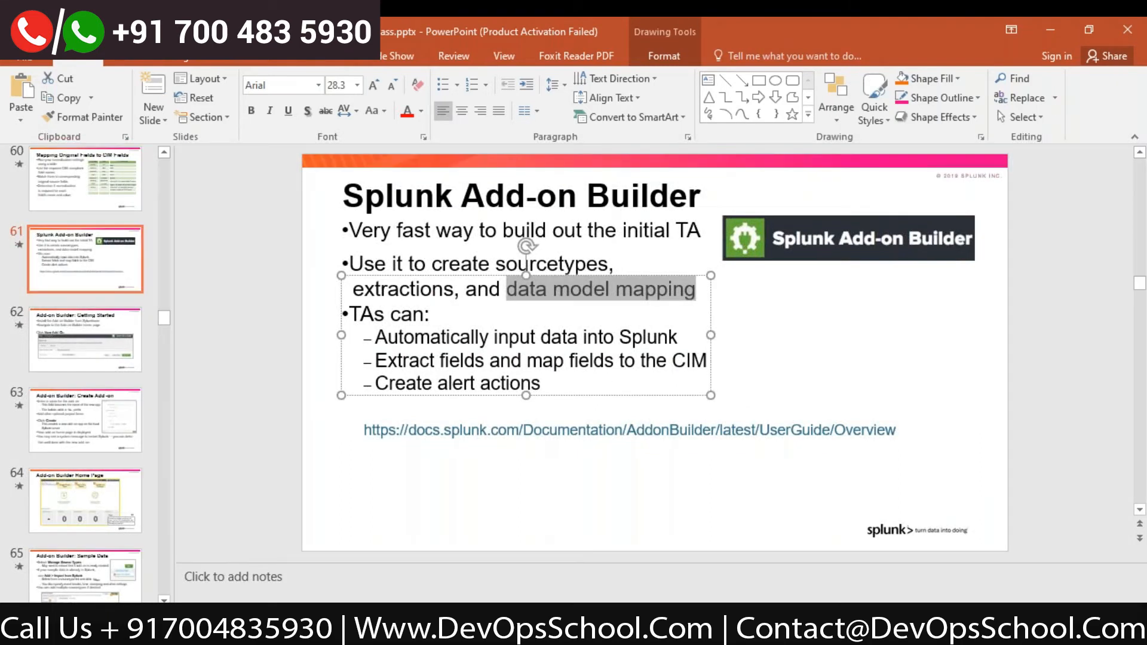
click(415, 346)
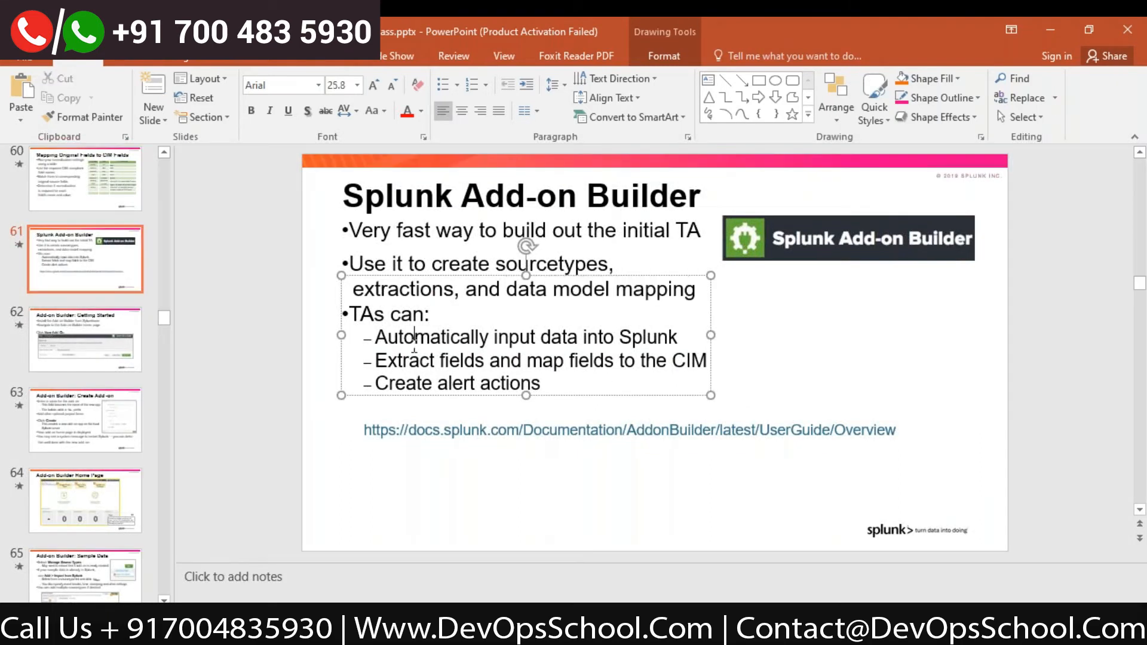
click(521, 338)
click(677, 329)
click(74, 357)
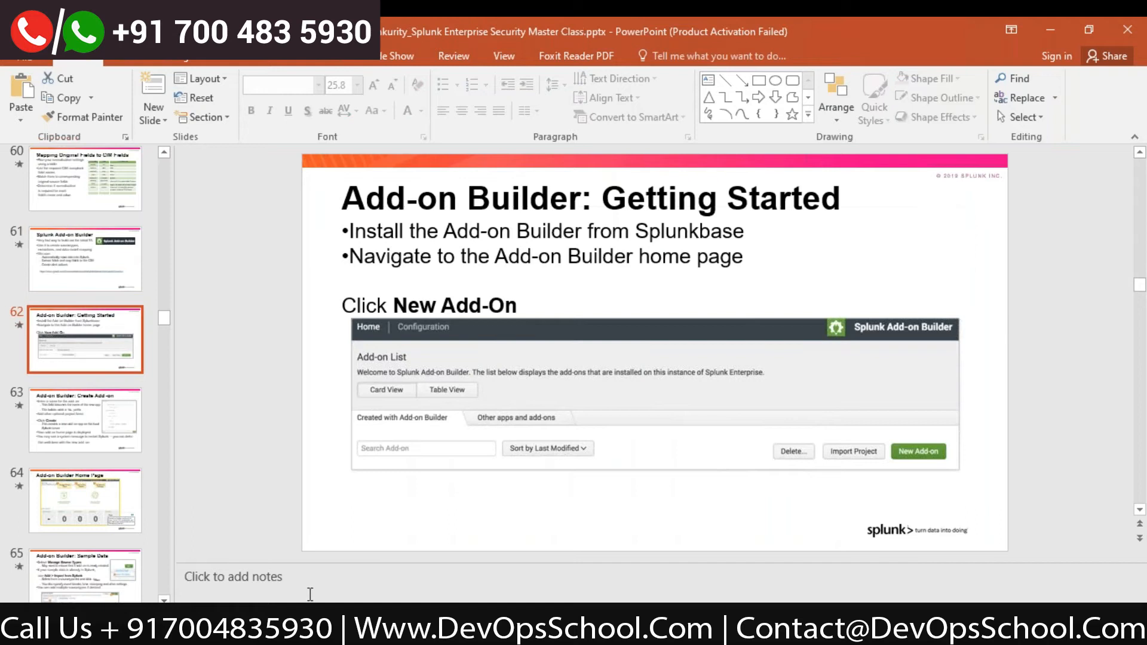
click(310, 627)
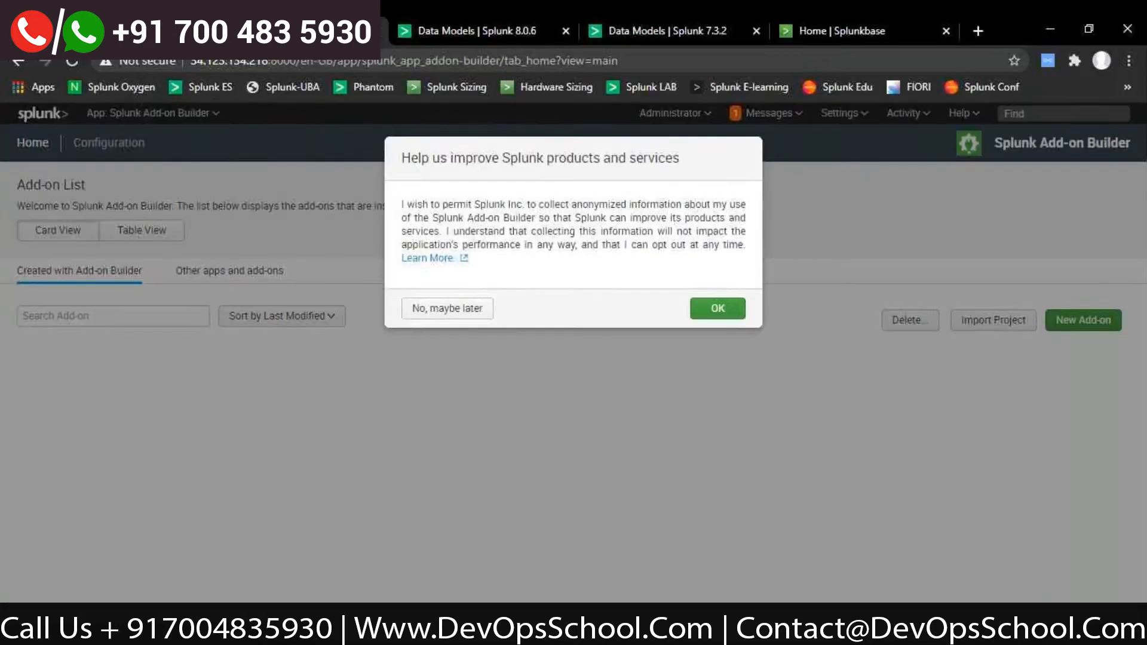
Agree to share anonymized usage data and open the Add-on Builder account login configuration.
click(703, 319)
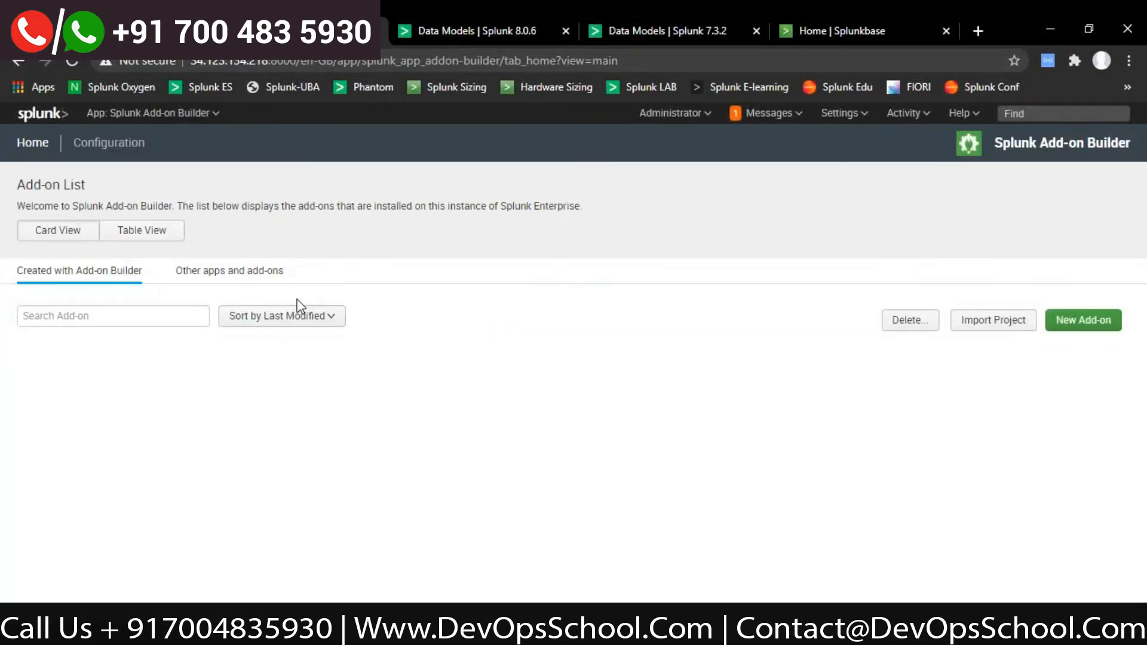
click(101, 147)
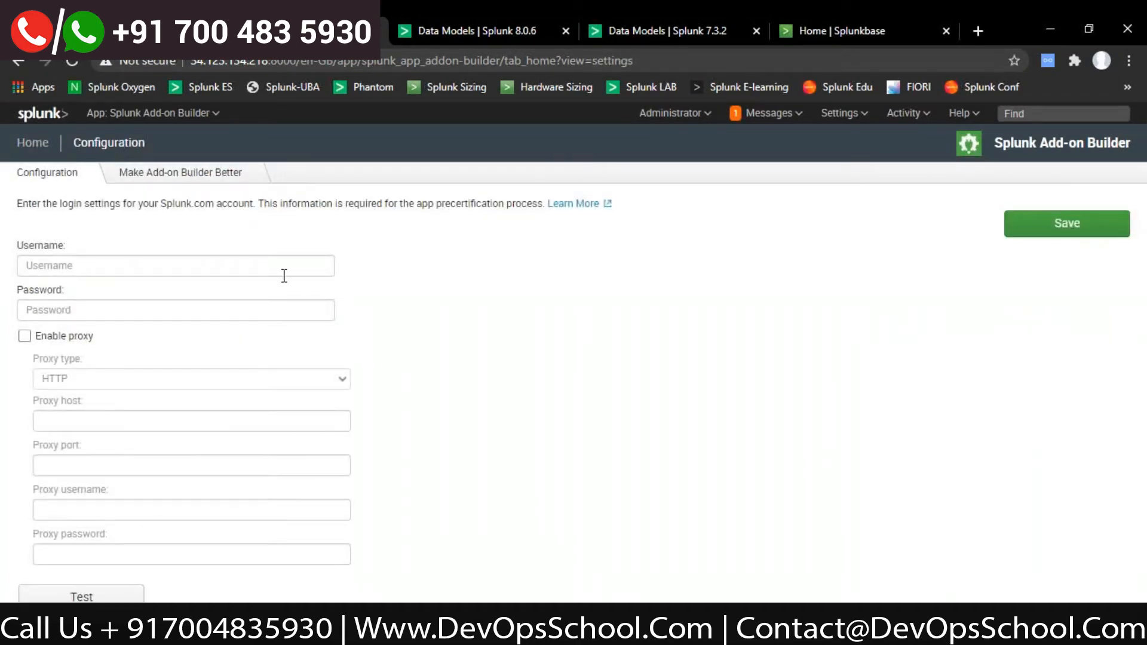
click(171, 178)
click(61, 178)
drag(64, 204, 187, 203)
Enter the Splunk.com username and password, test and save the login, then return to the Add-on List.
click(178, 266)
text(amanrajesh)
key(Tab)
text(*********)
click(123, 591)
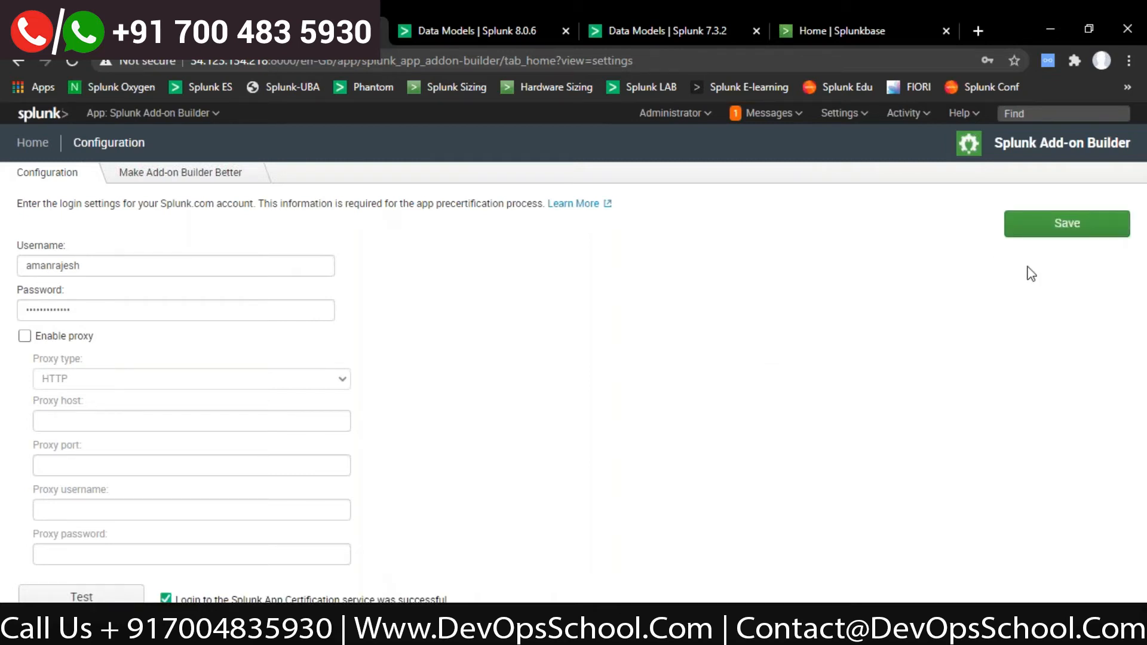
click(1040, 236)
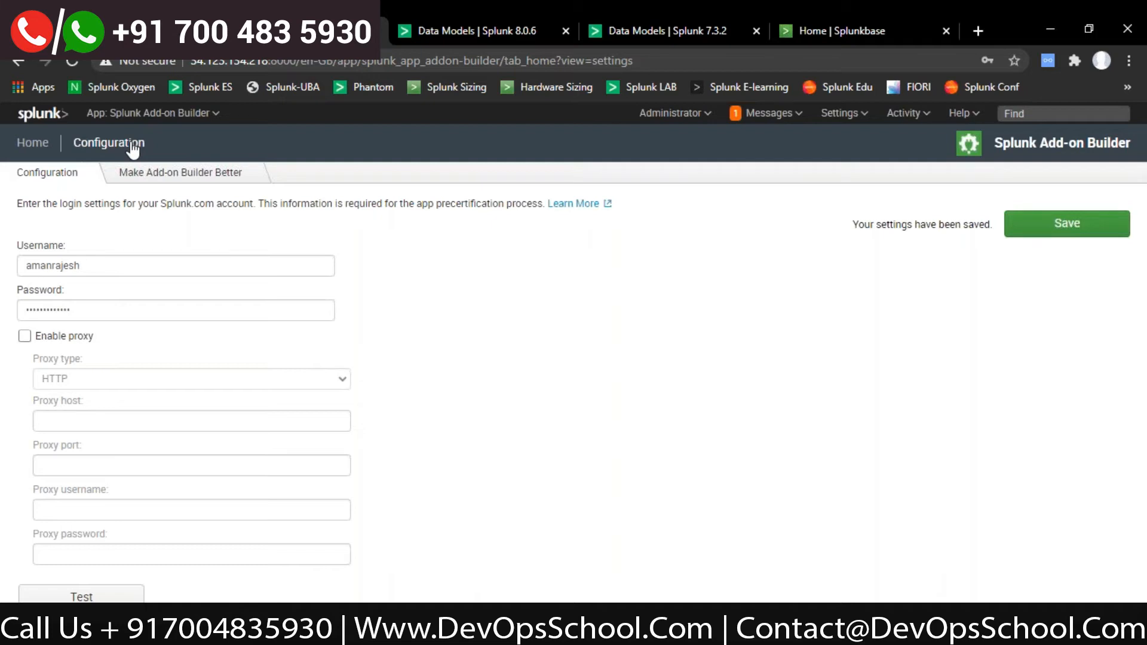
click(33, 147)
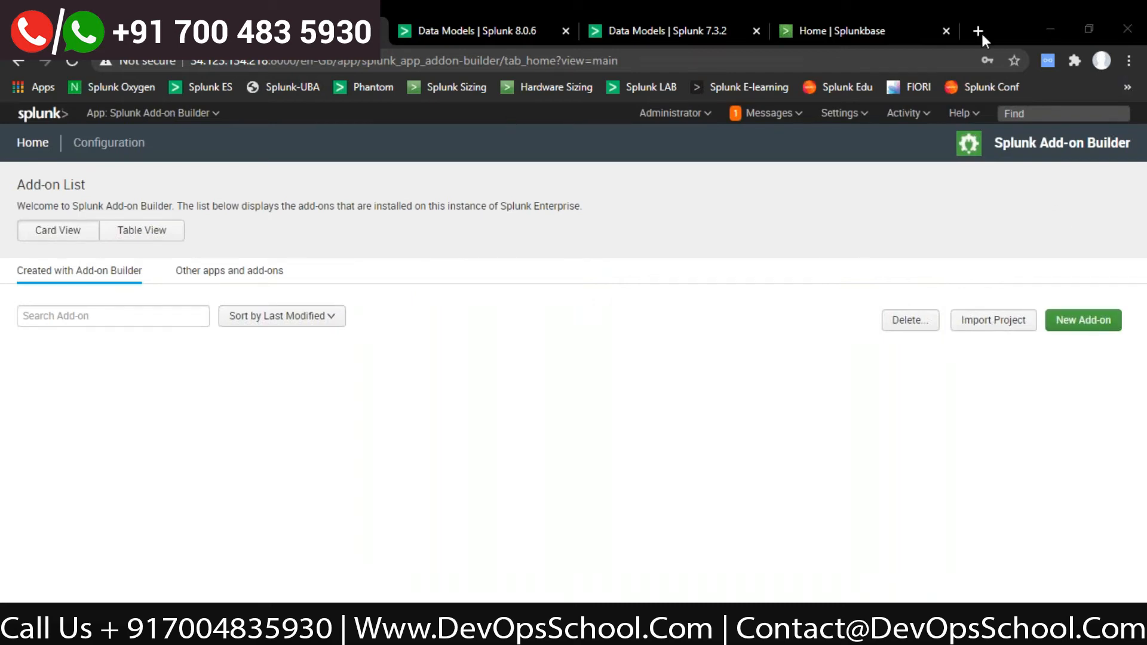
Start a new add-on named F5, which generates the folder name TA-f5.
click(1097, 326)
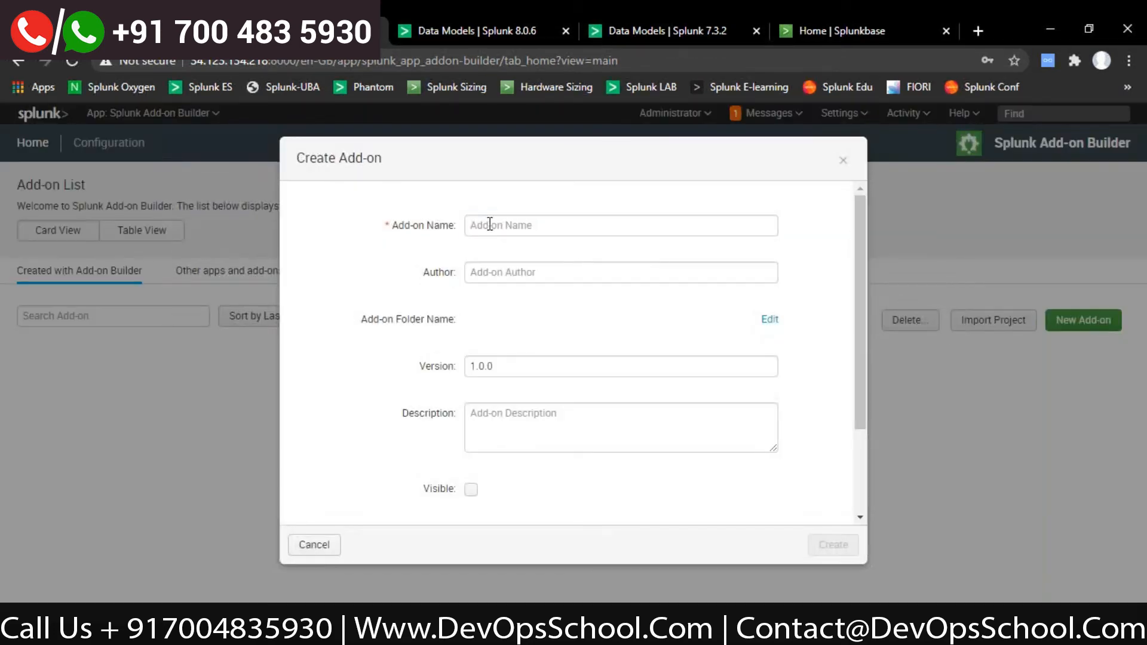
click(490, 224)
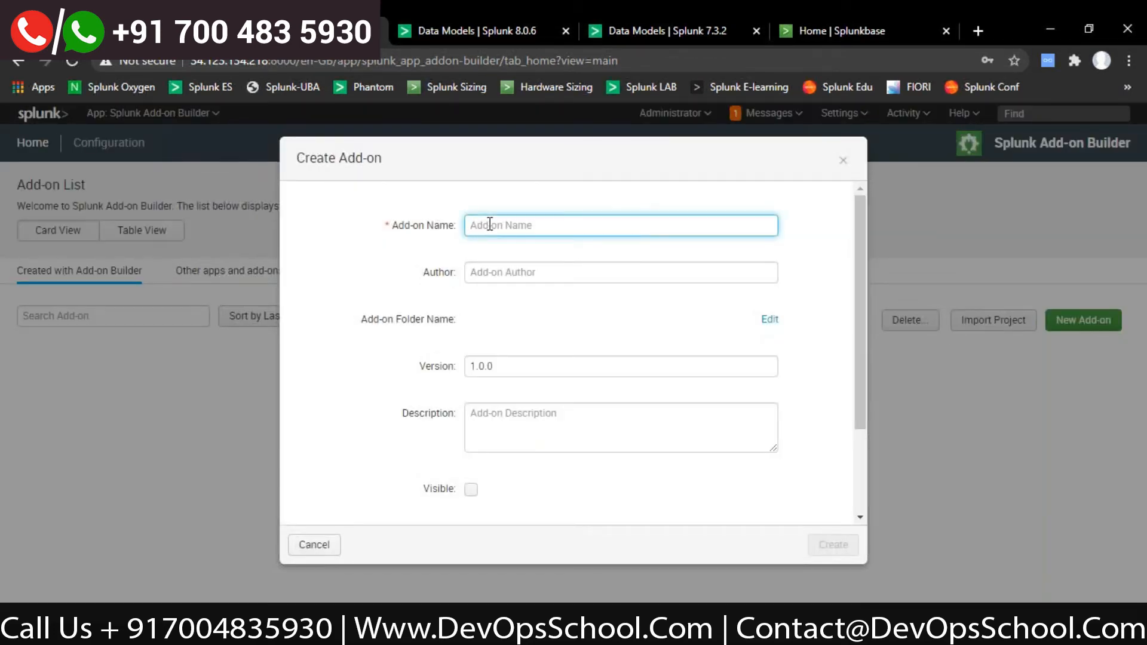
text(F5)
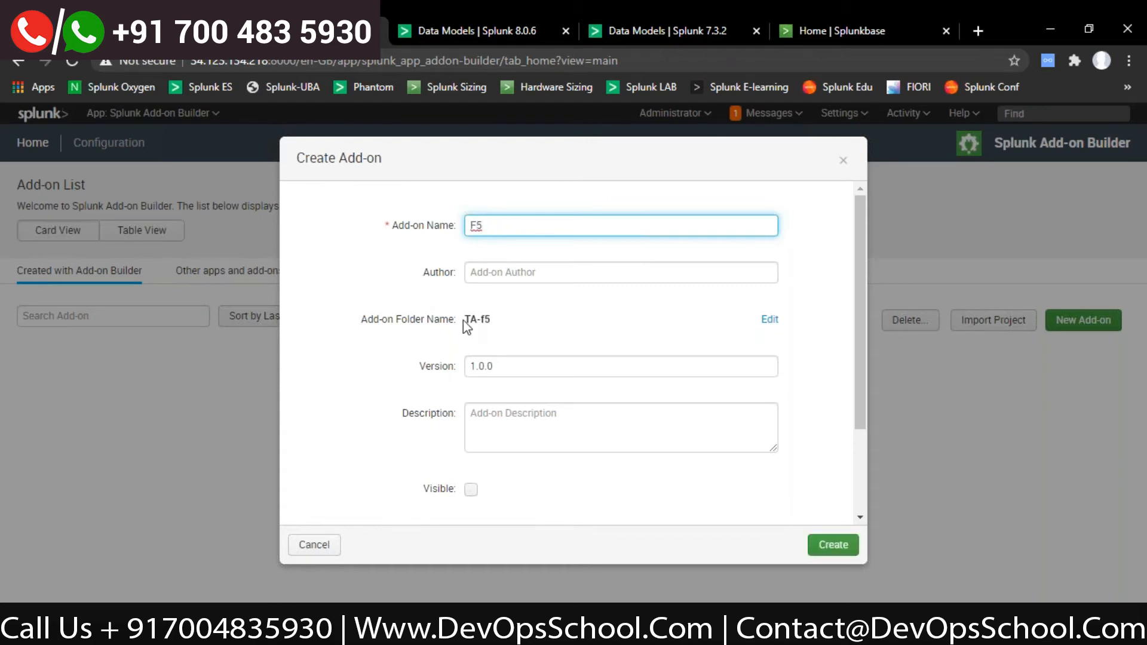
drag(465, 319, 492, 320)
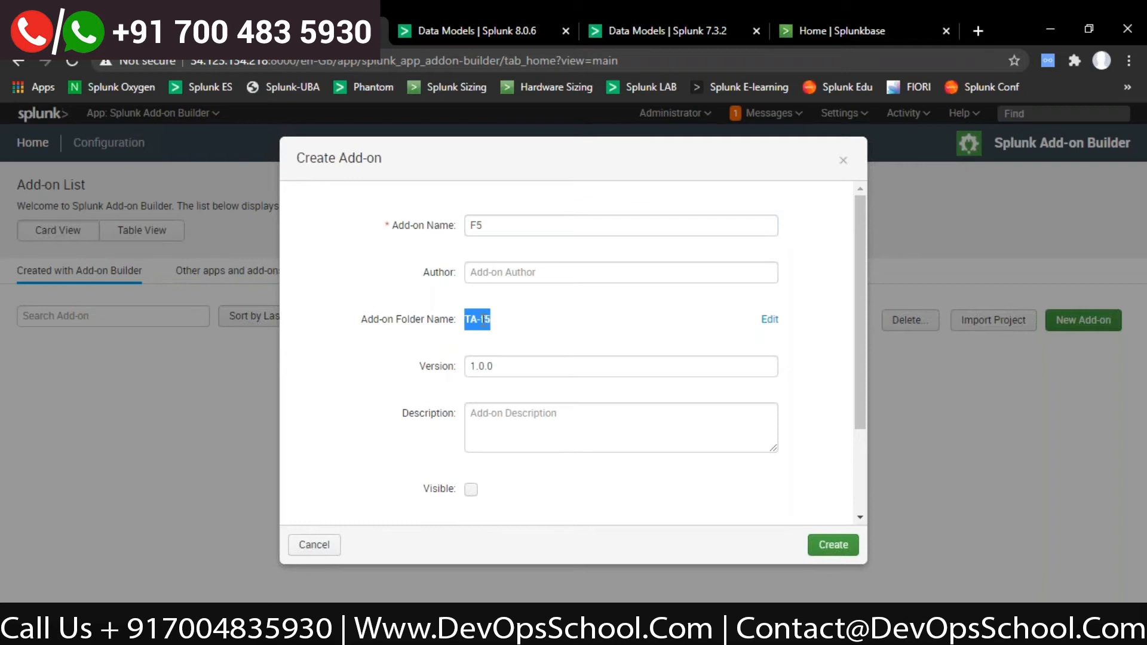
click(476, 320)
drag(477, 320, 465, 319)
Fill in the author, keep version 1.0.0, tick Visible, and create the F5 add-on.
click(467, 320)
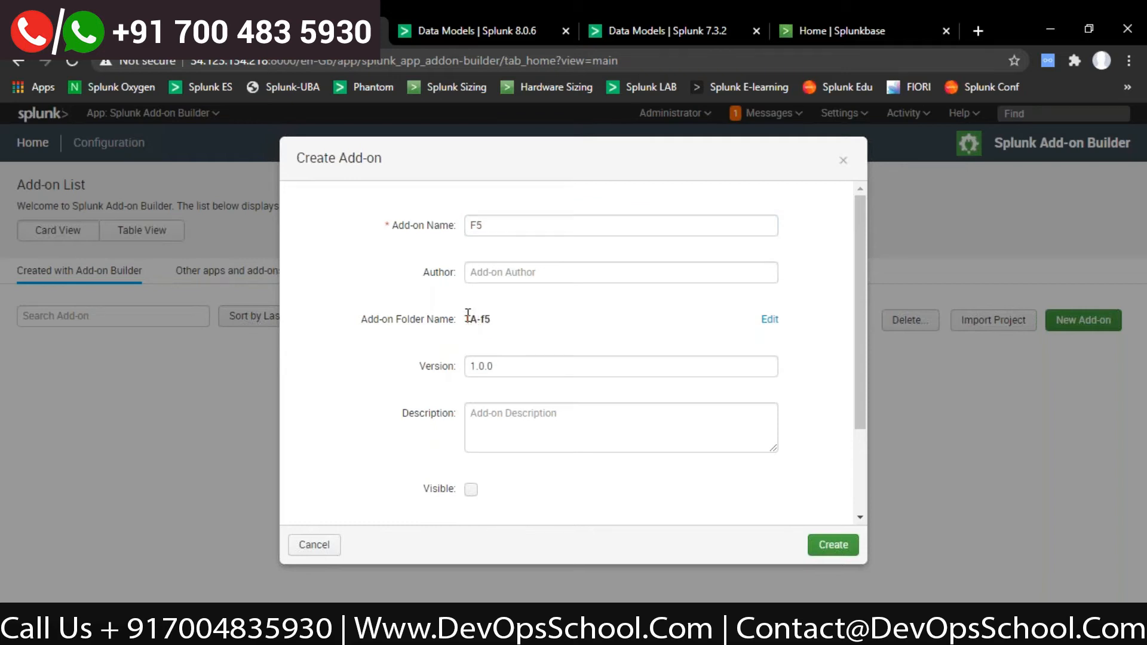
click(480, 274)
text(Aman)
key(Tab)
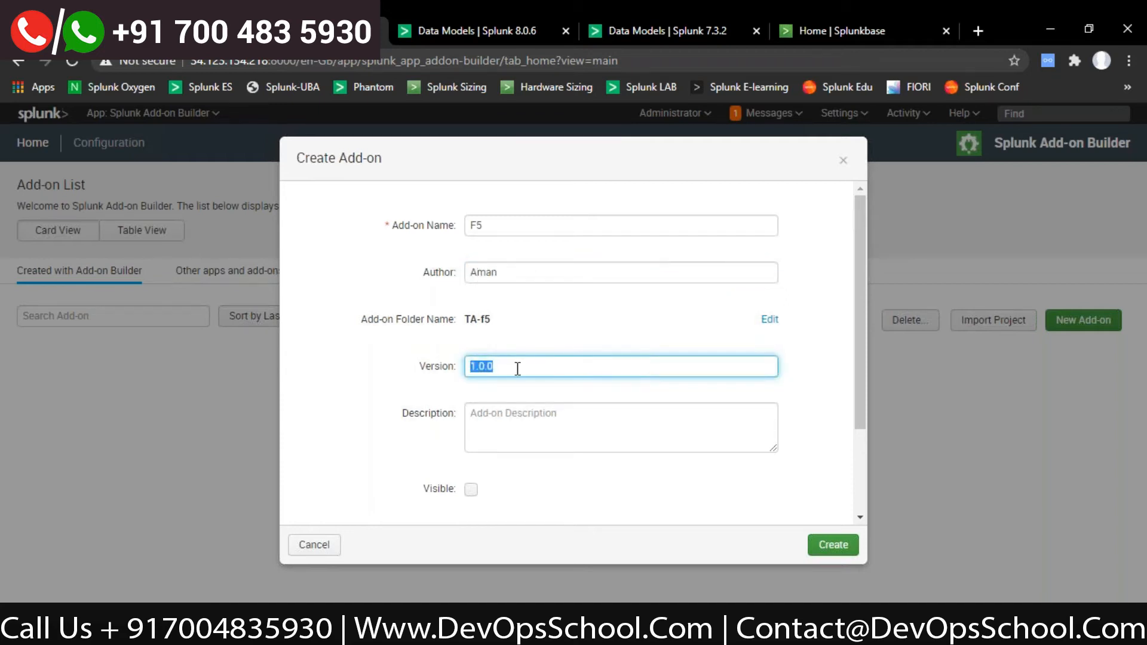
click(543, 423)
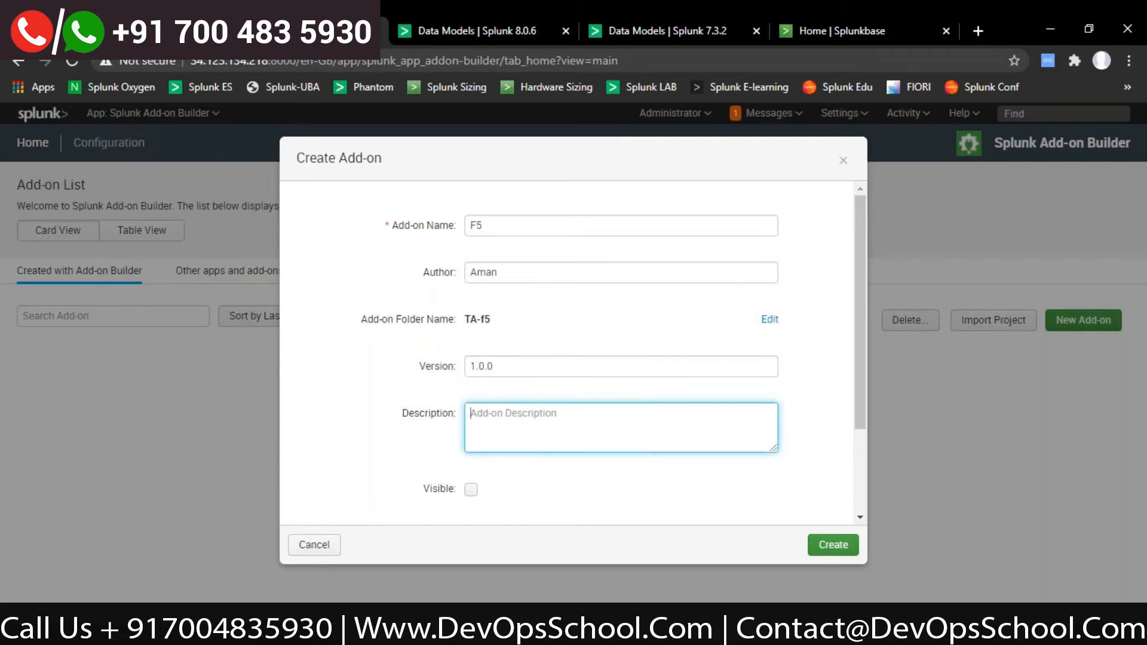
click(370, 425)
scroll(374, 427, down, 2)
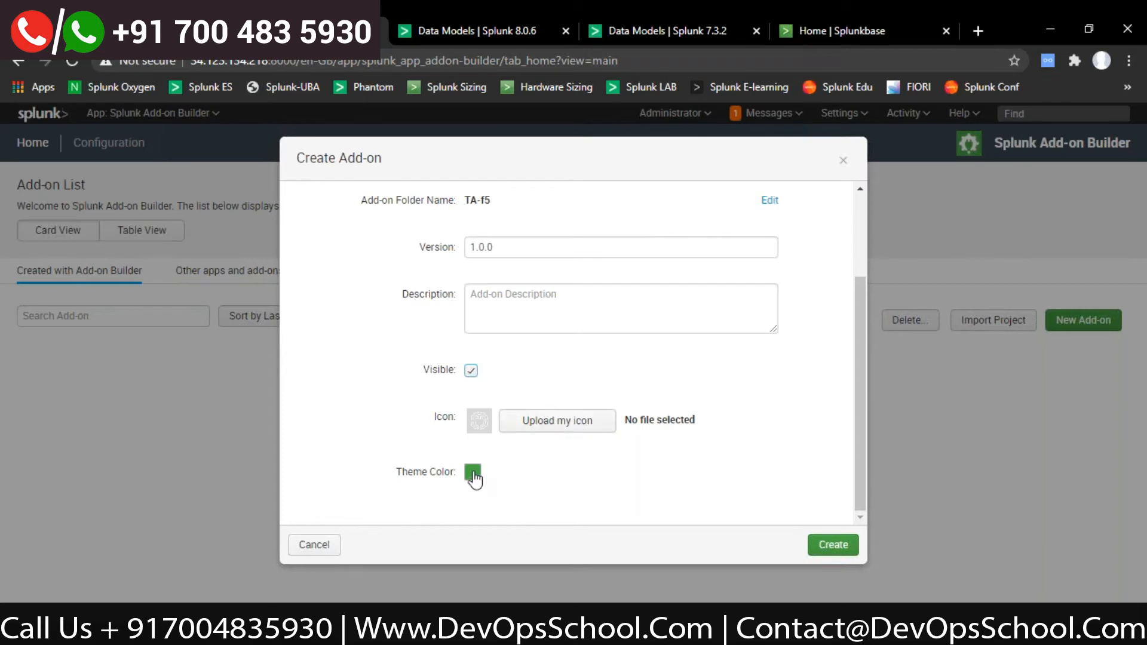
click(842, 546)
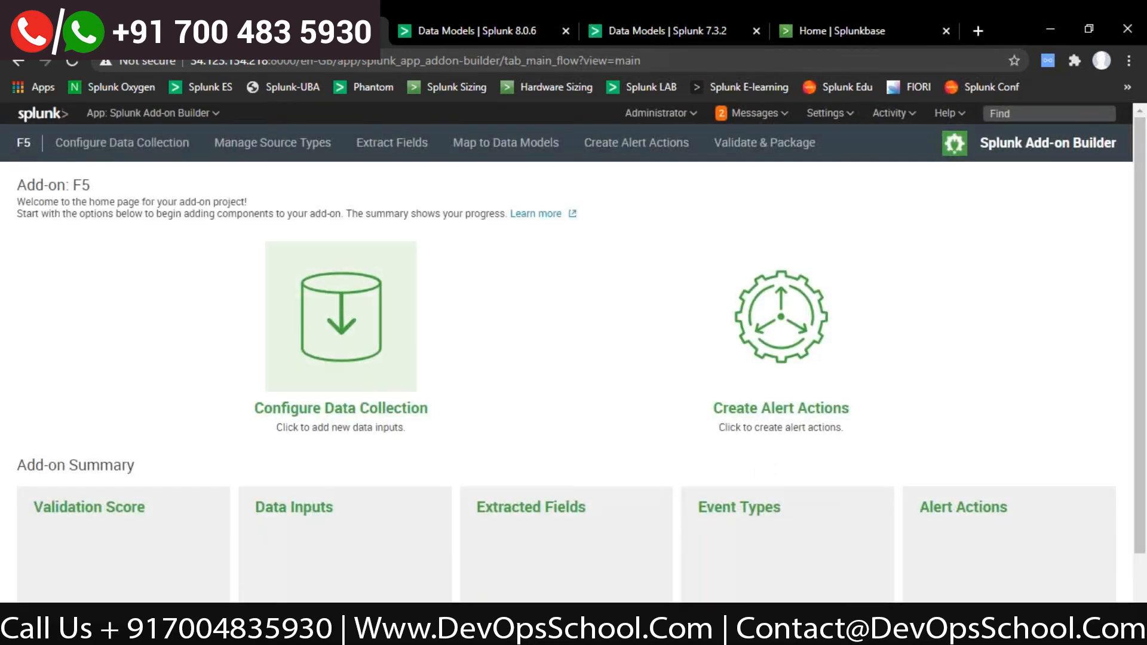
Open Manage Source Types, then start and abandon the Configure Data Collection wizard.
scroll(342, 287, down, 2)
scroll(341, 245, up, 2)
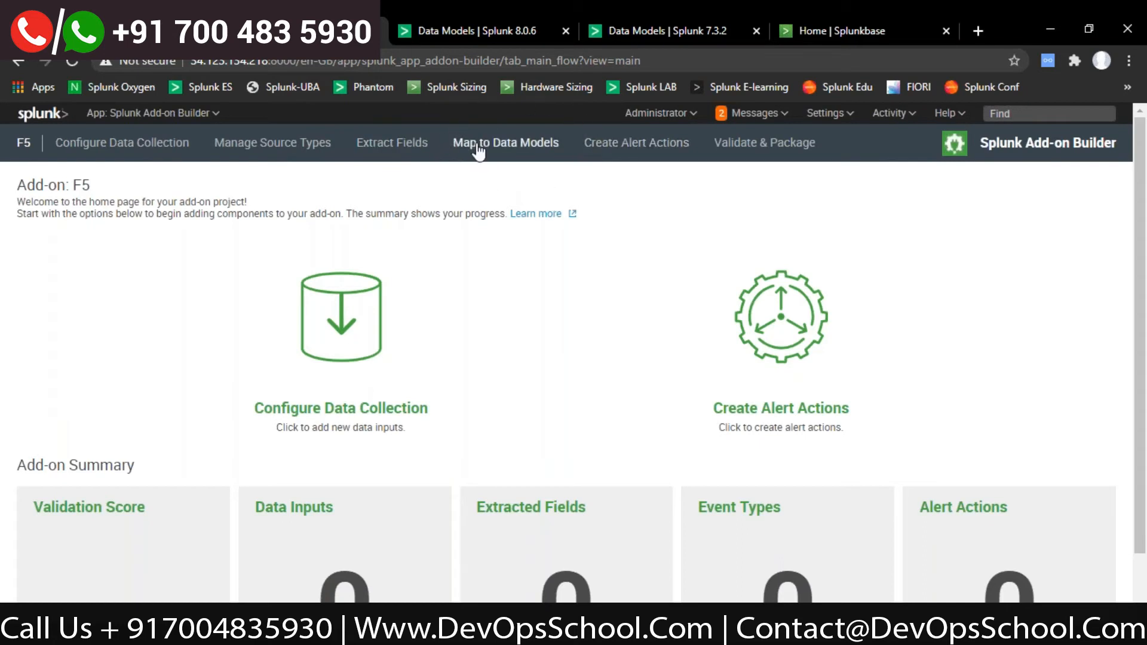
click(245, 151)
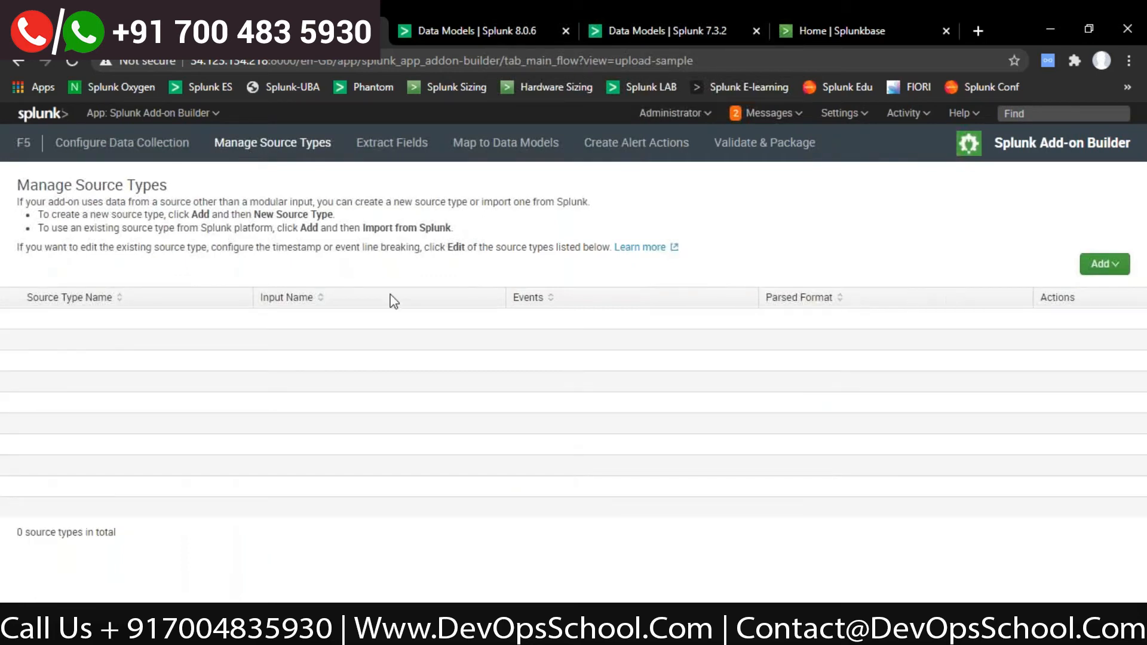
click(96, 144)
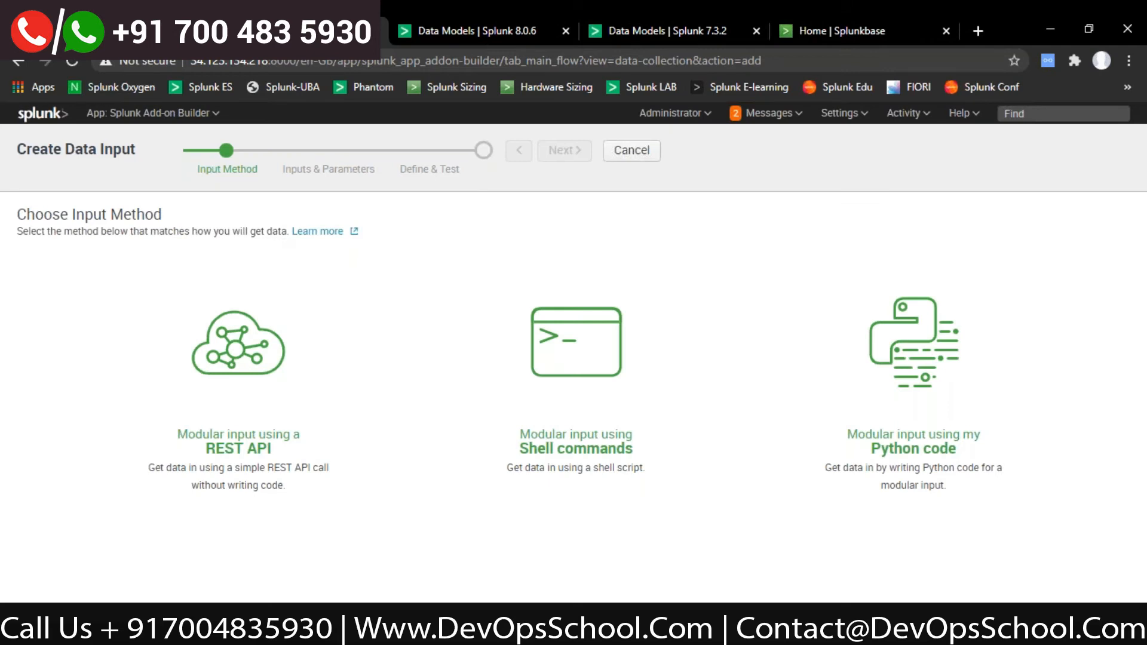
click(632, 151)
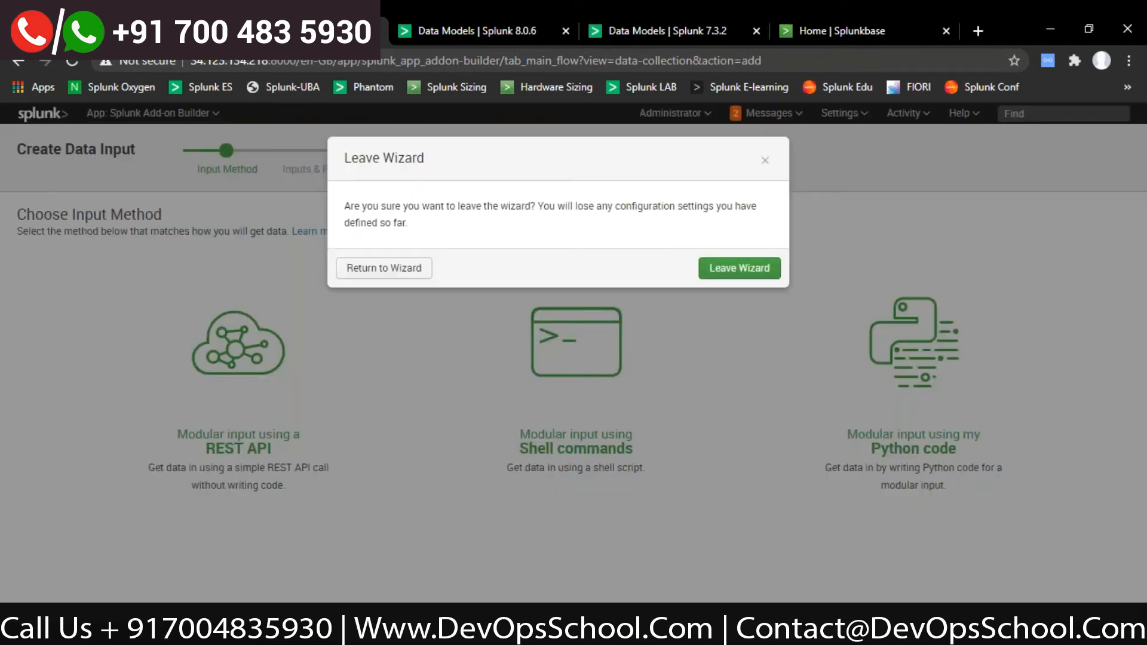
click(273, 145)
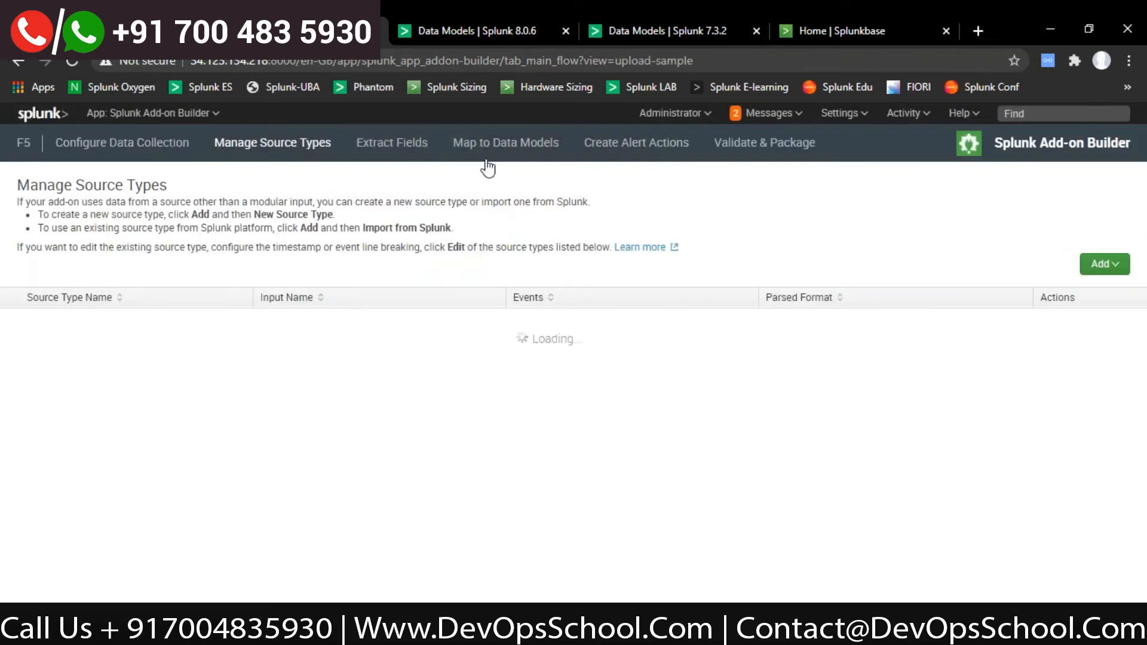
Import the sslbcoat source type from Splunk into the F5 add-on, confirming the move.
click(1102, 264)
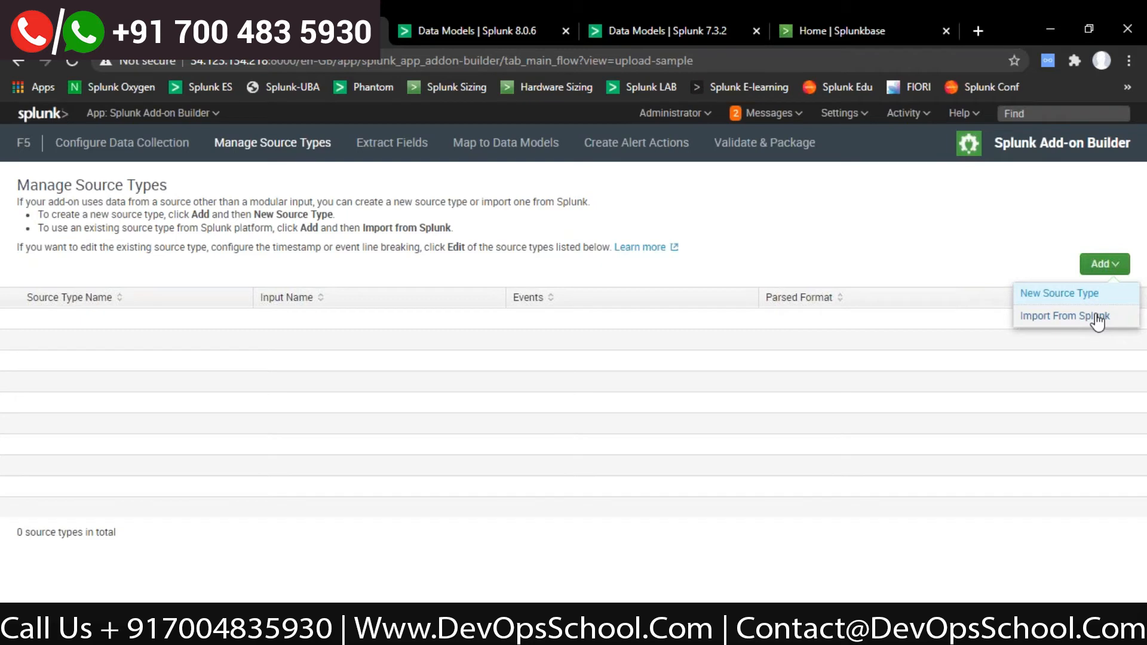
click(1097, 318)
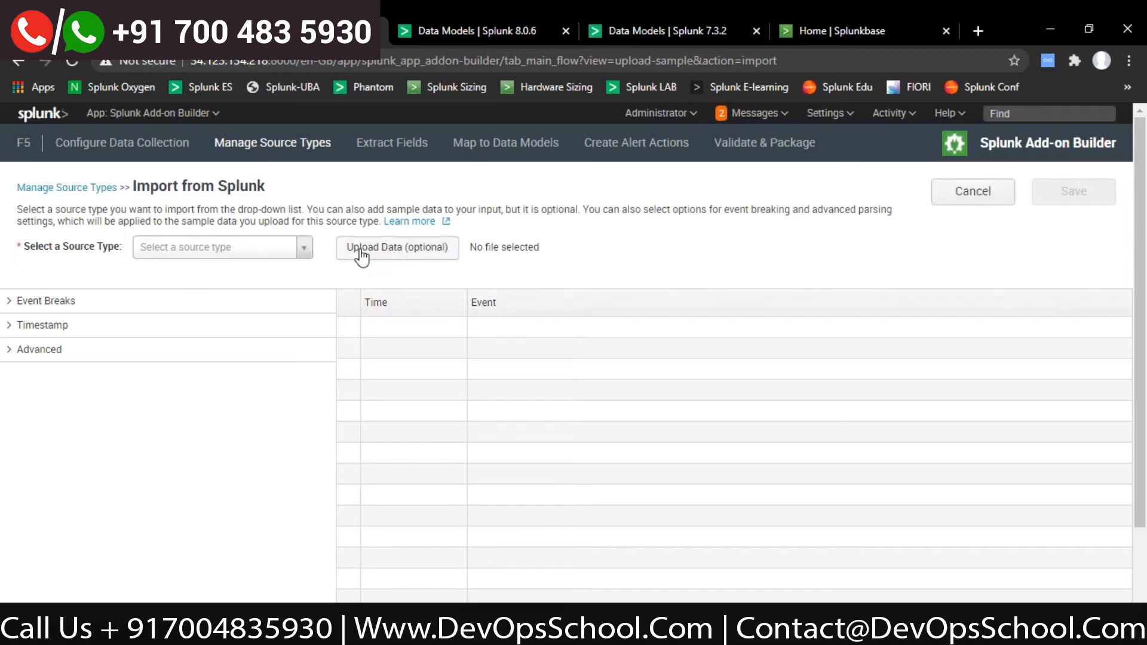
click(304, 250)
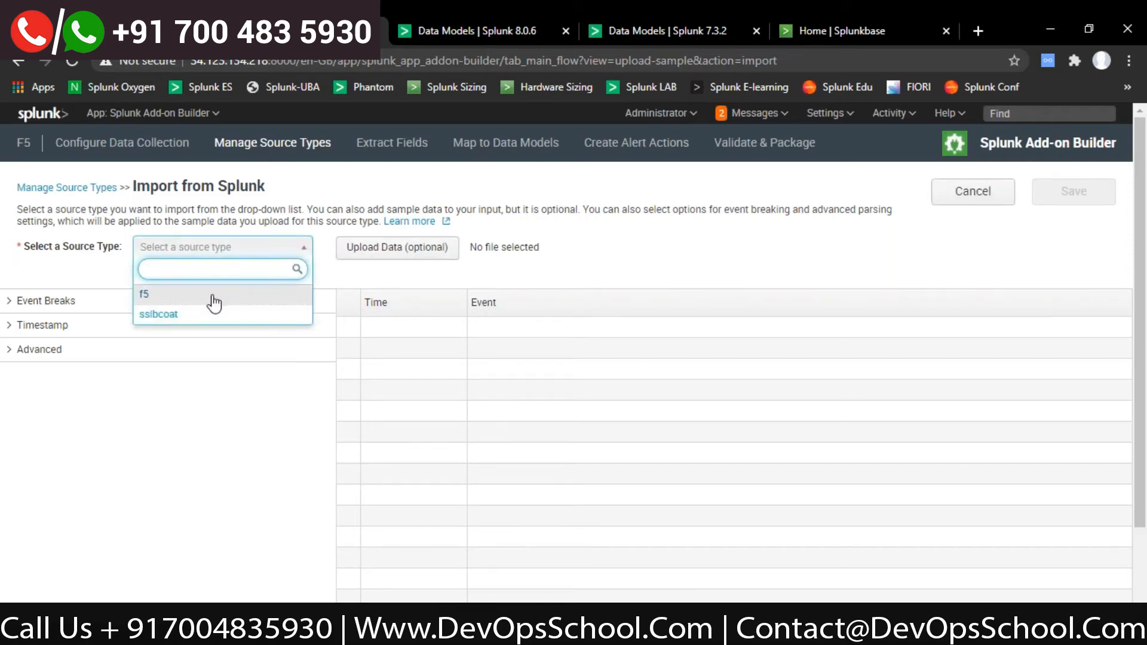
click(159, 315)
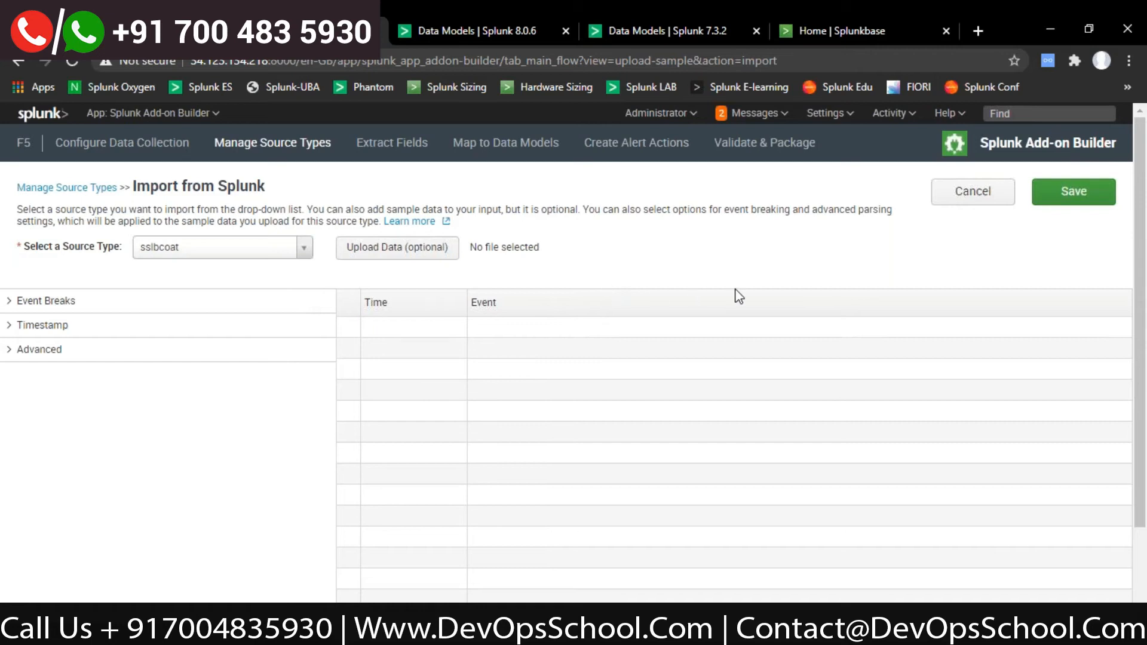
click(1076, 198)
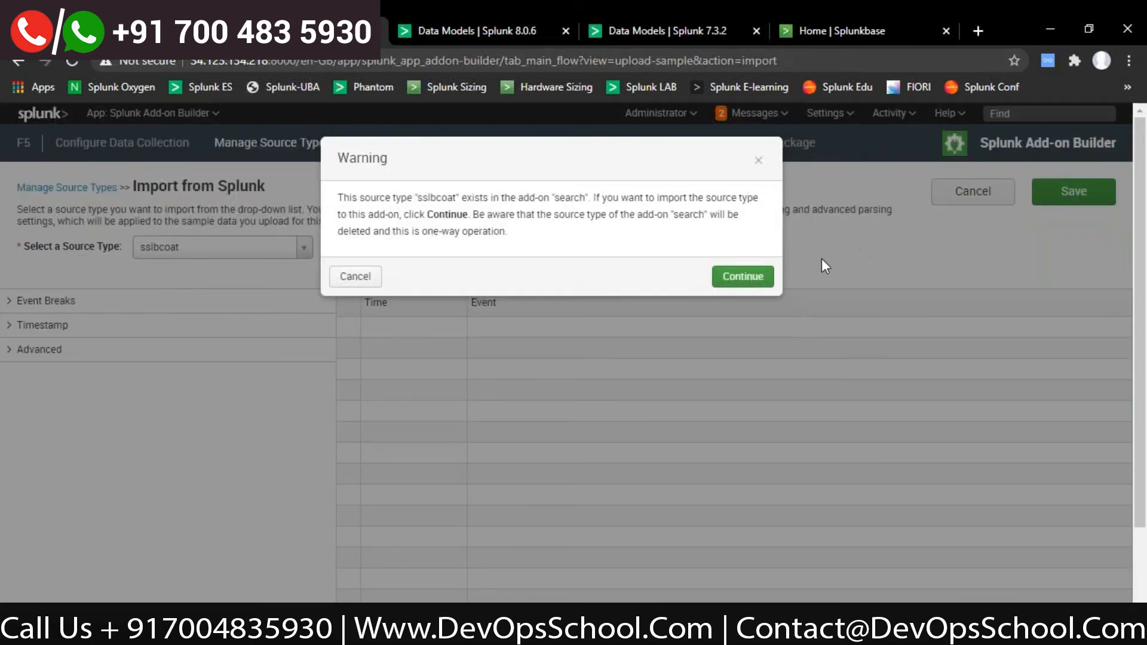
click(757, 277)
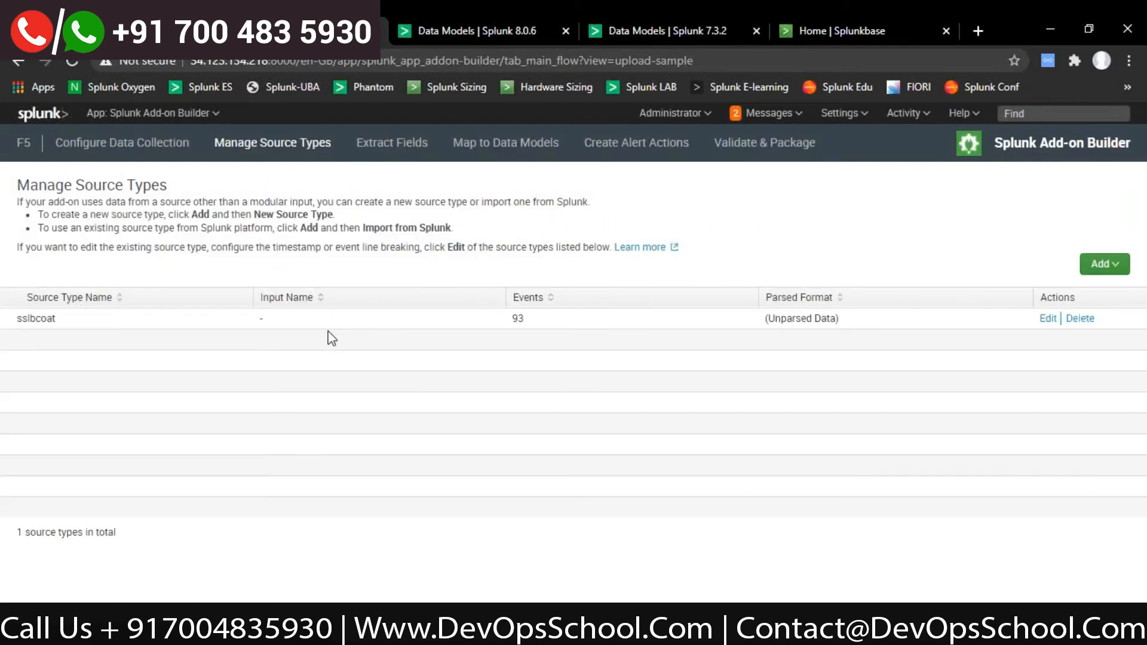
click(409, 151)
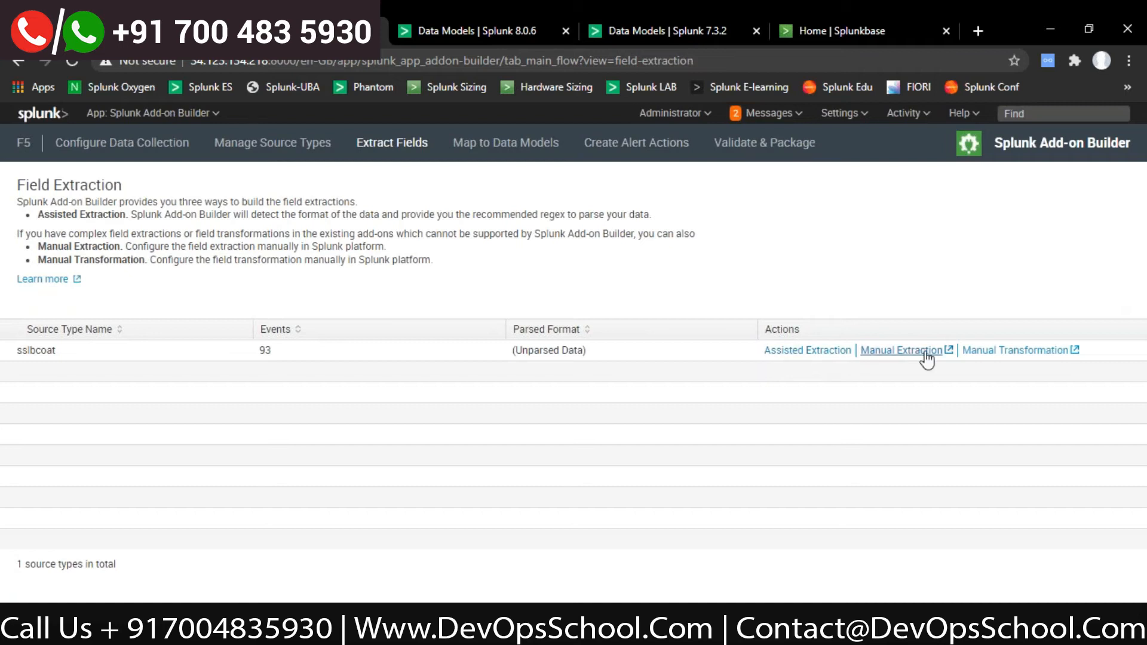
Run assisted field extraction on sslbcoat using the Key Value data format.
click(797, 353)
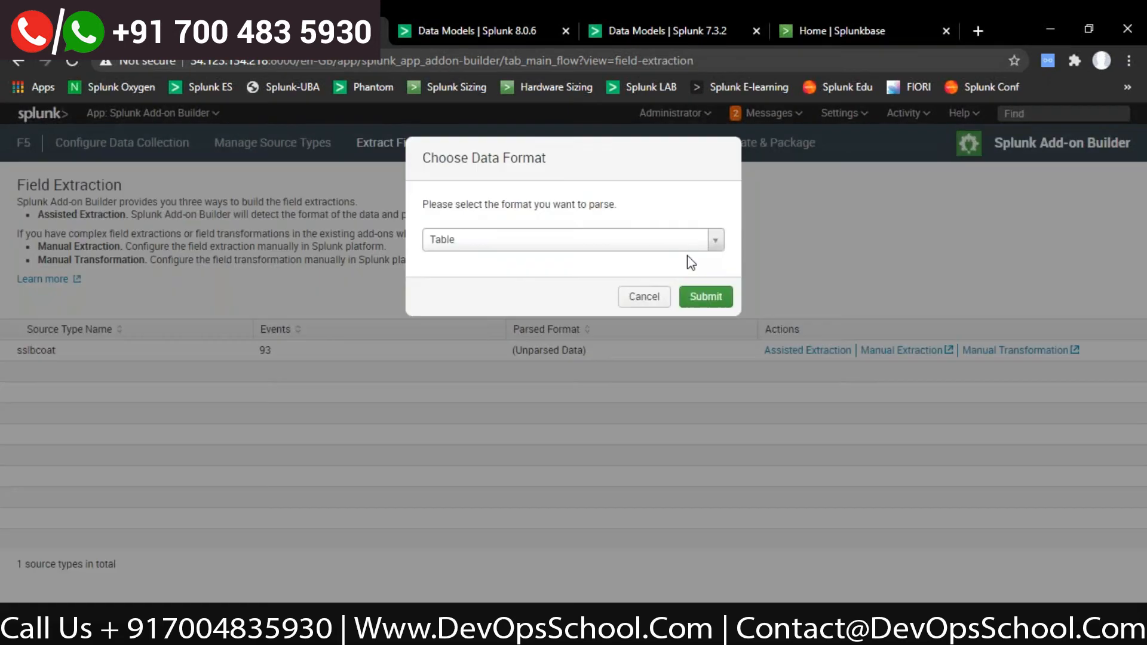
click(671, 242)
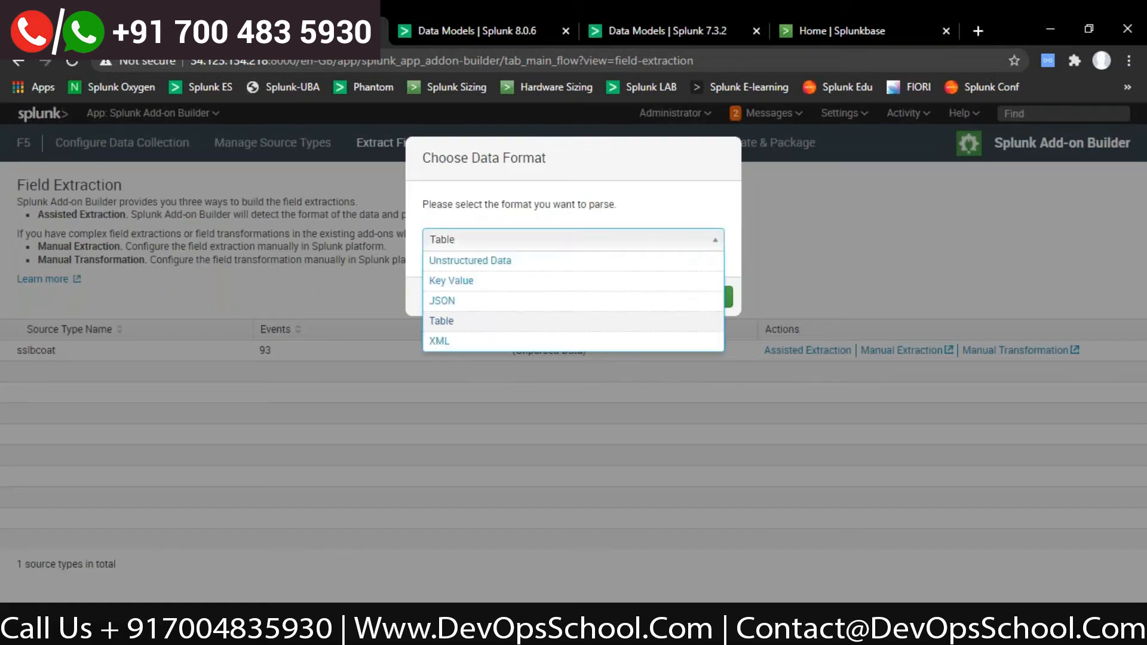
click(460, 281)
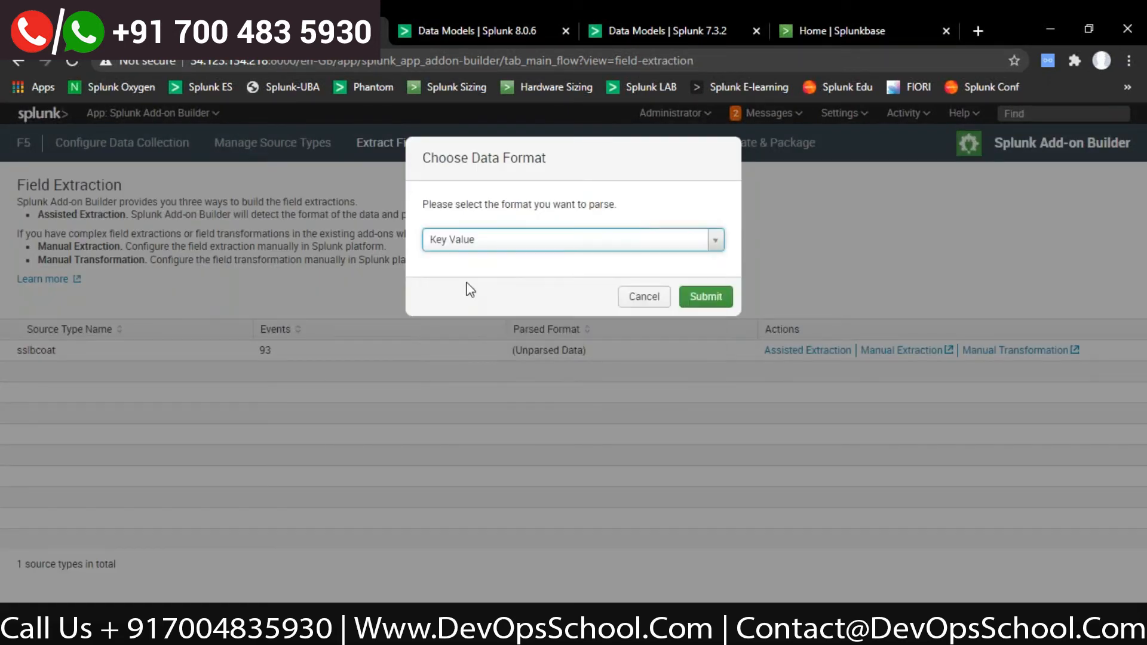
click(703, 296)
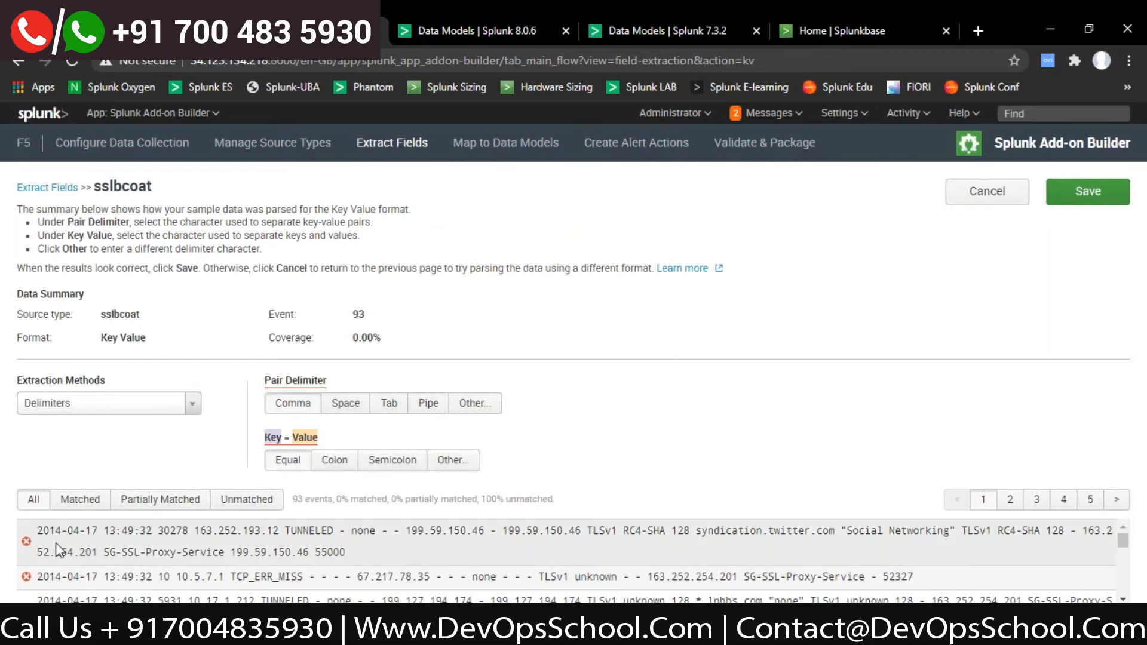
Toggle the sslbcoat event list between matched and all events, noting the event date.
click(76, 508)
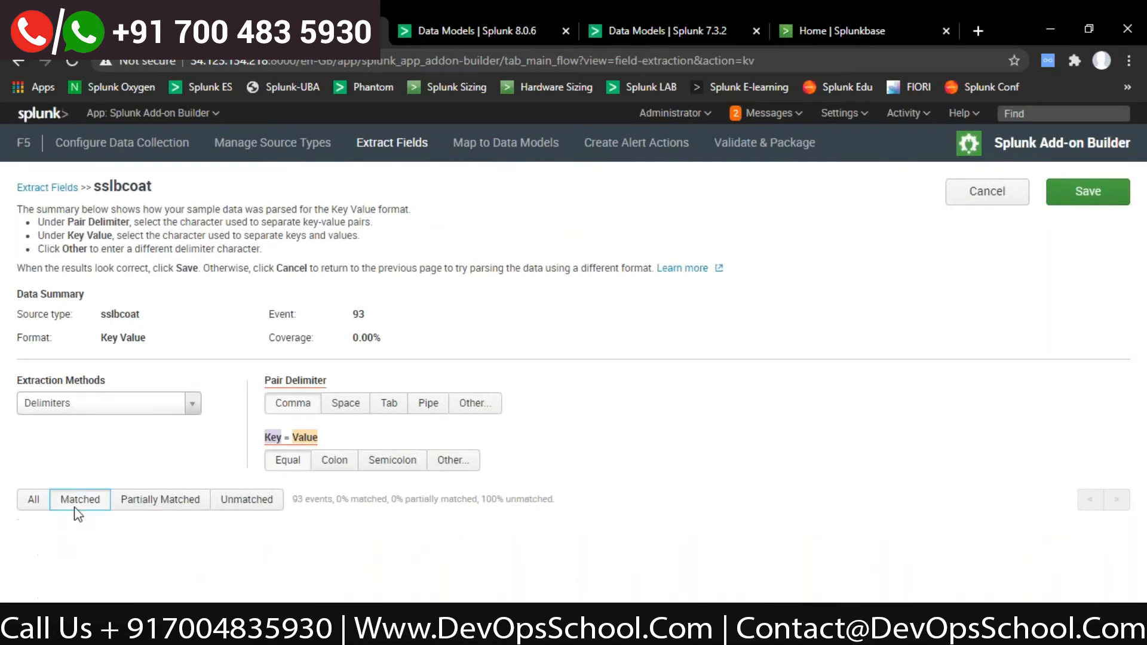
click(38, 507)
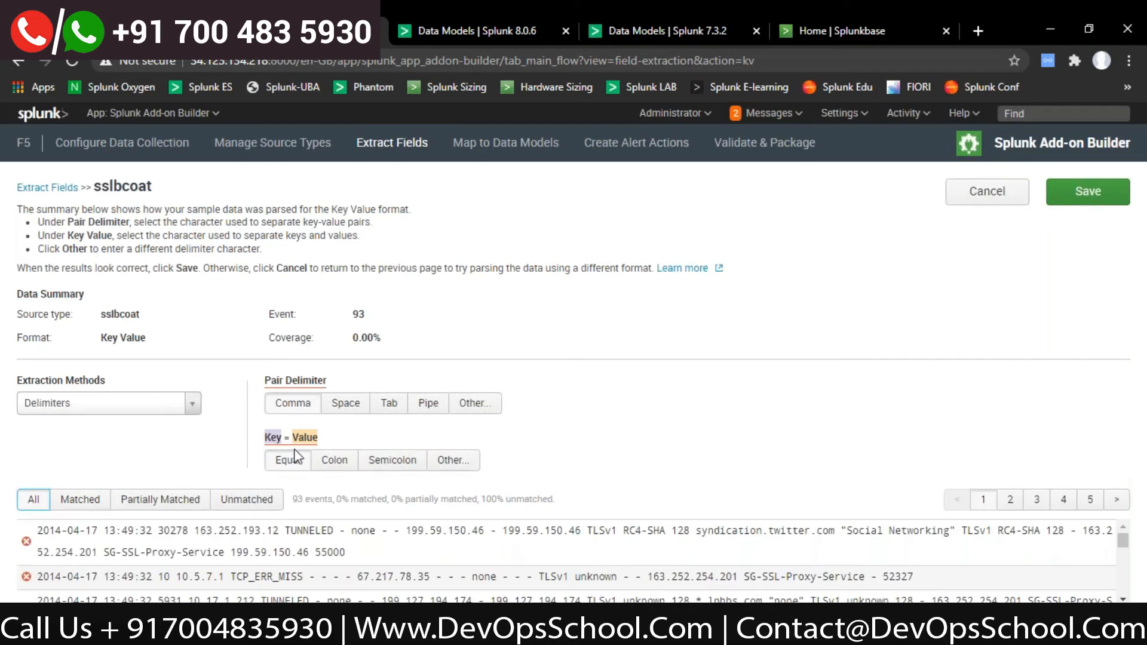
drag(92, 529, 7, 539)
click(73, 505)
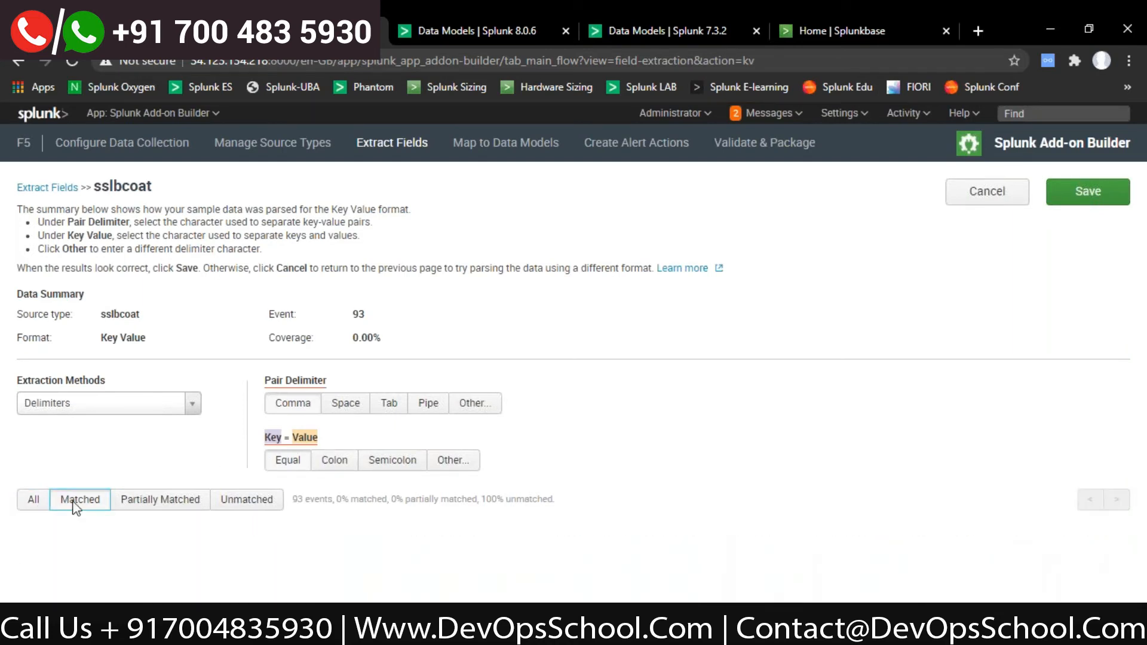
Try the Auto extraction method, then switch the extraction method to Regex.
click(191, 406)
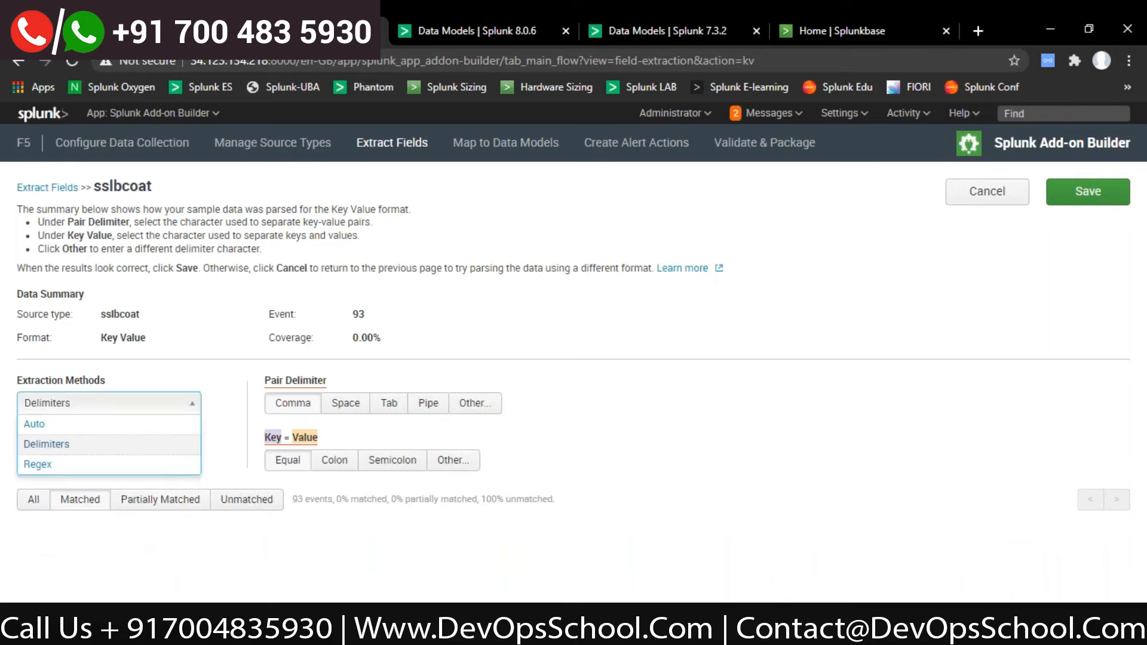
click(110, 426)
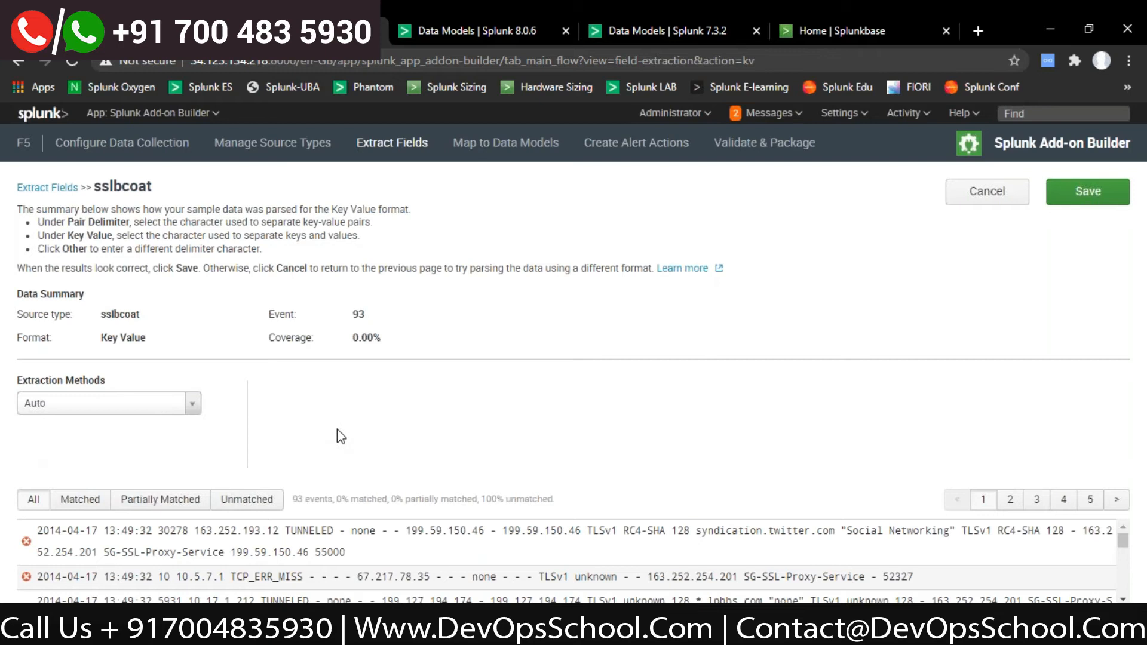
click(192, 404)
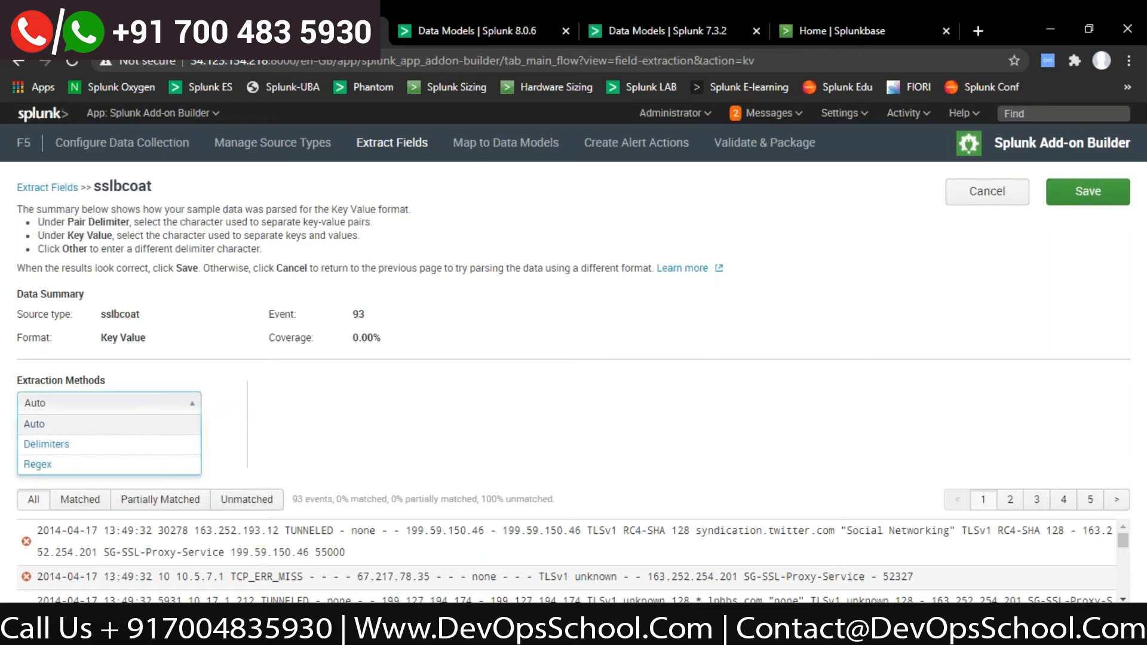
click(87, 467)
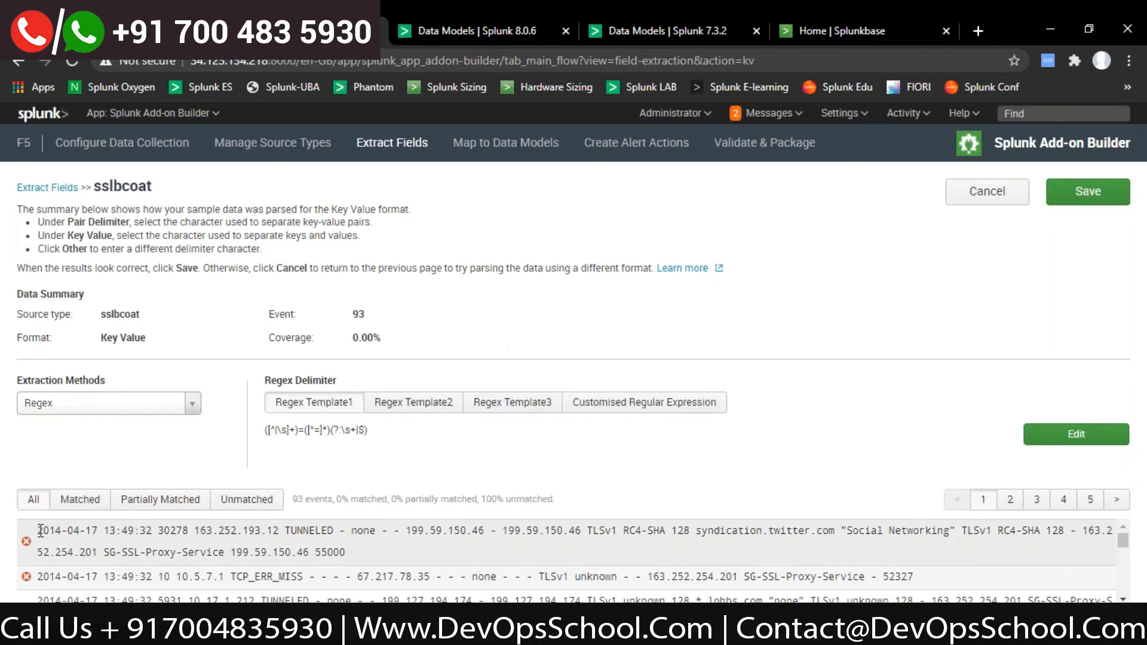
Replace the template regex with the date pattern \d+-\d+-\d+ and apply it.
drag(39, 531, 101, 525)
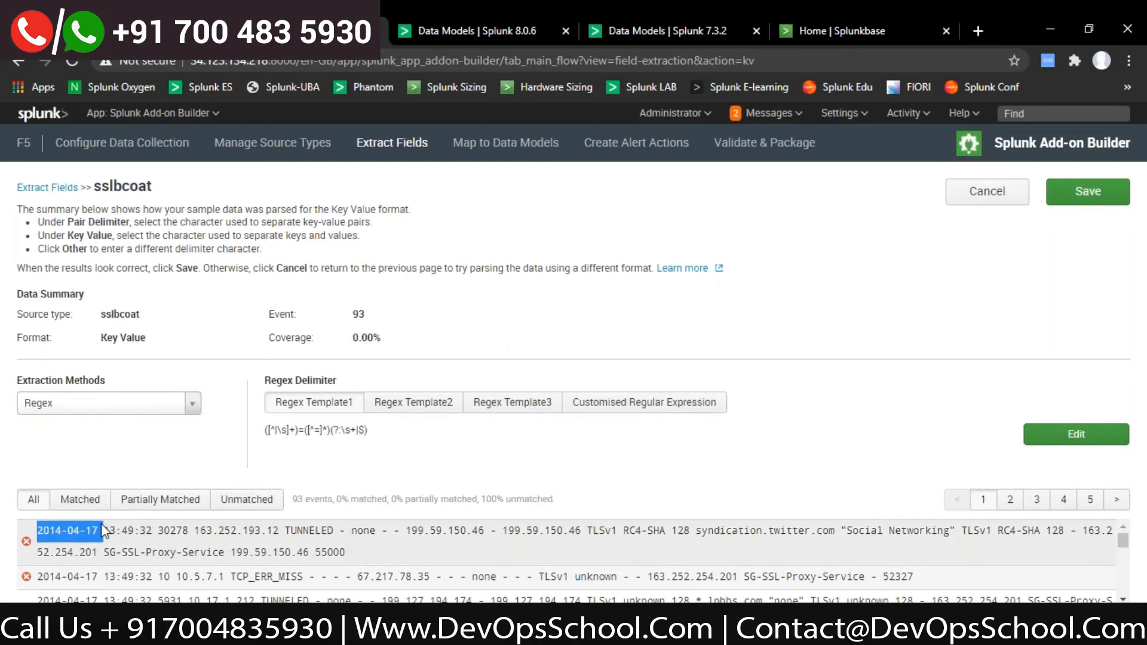
click(320, 430)
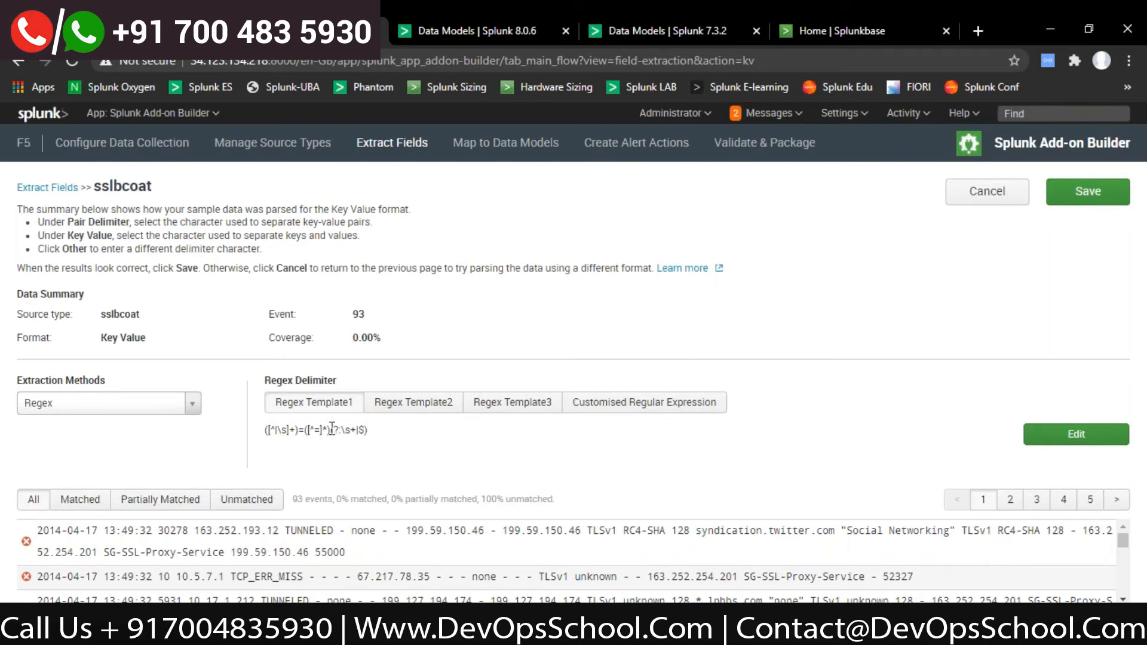
click(1047, 442)
drag(398, 433, 187, 426)
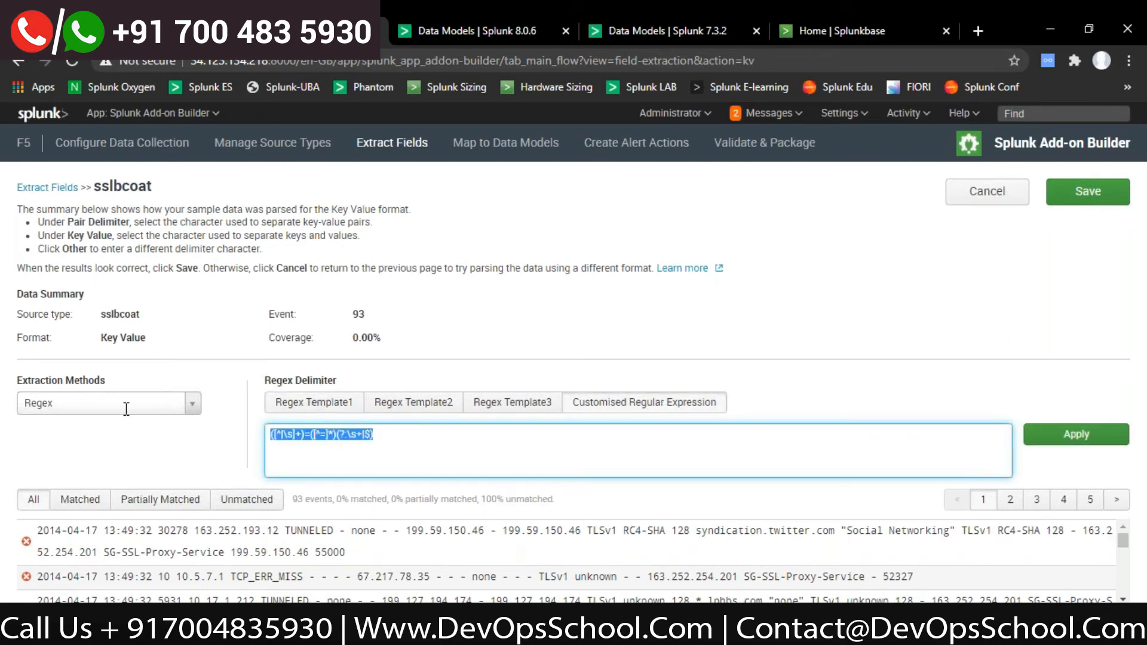
text(\d+-\d+-\d+)
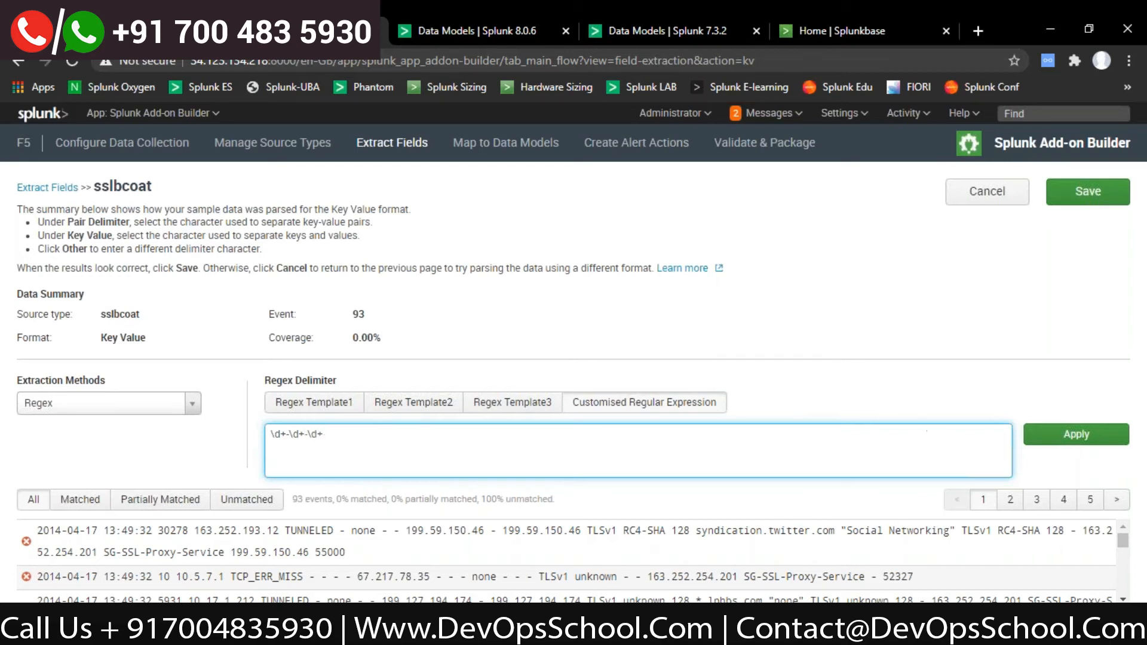
click(1076, 438)
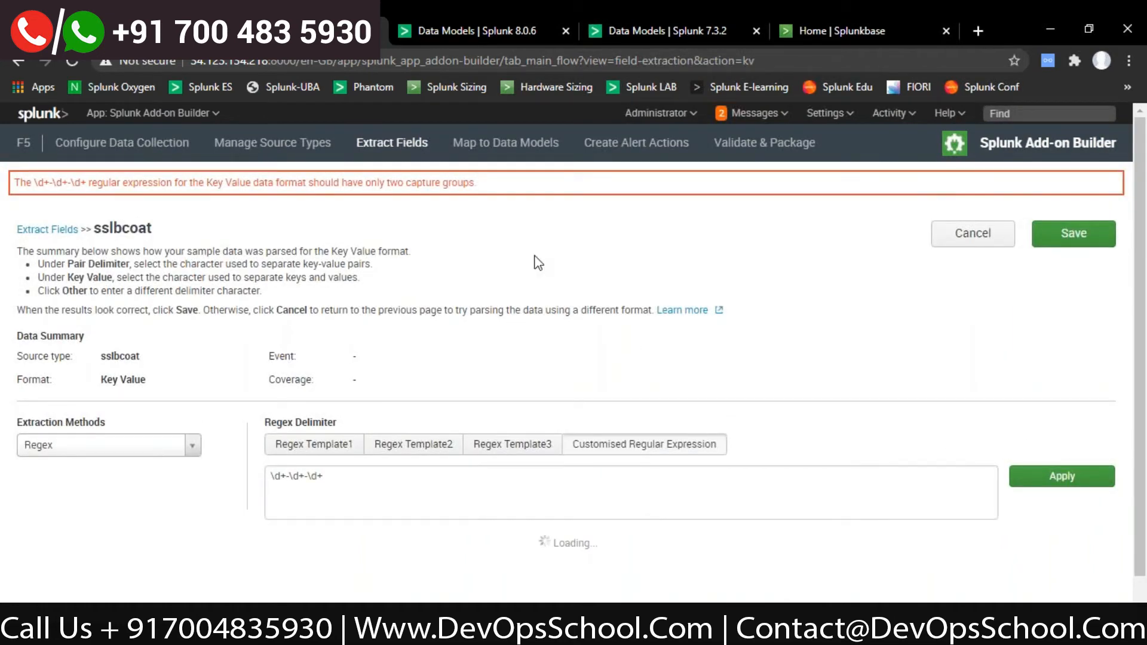
Restore Regex Template1 and set the extraction method back to Auto.
click(323, 477)
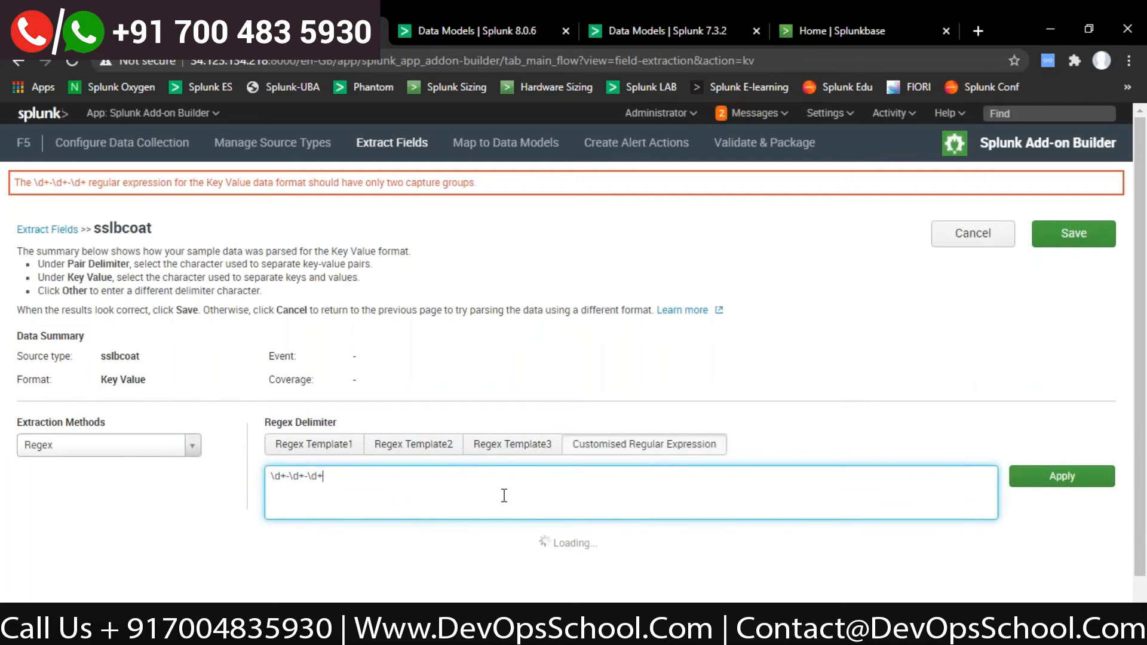
scroll(503, 495, down, 1)
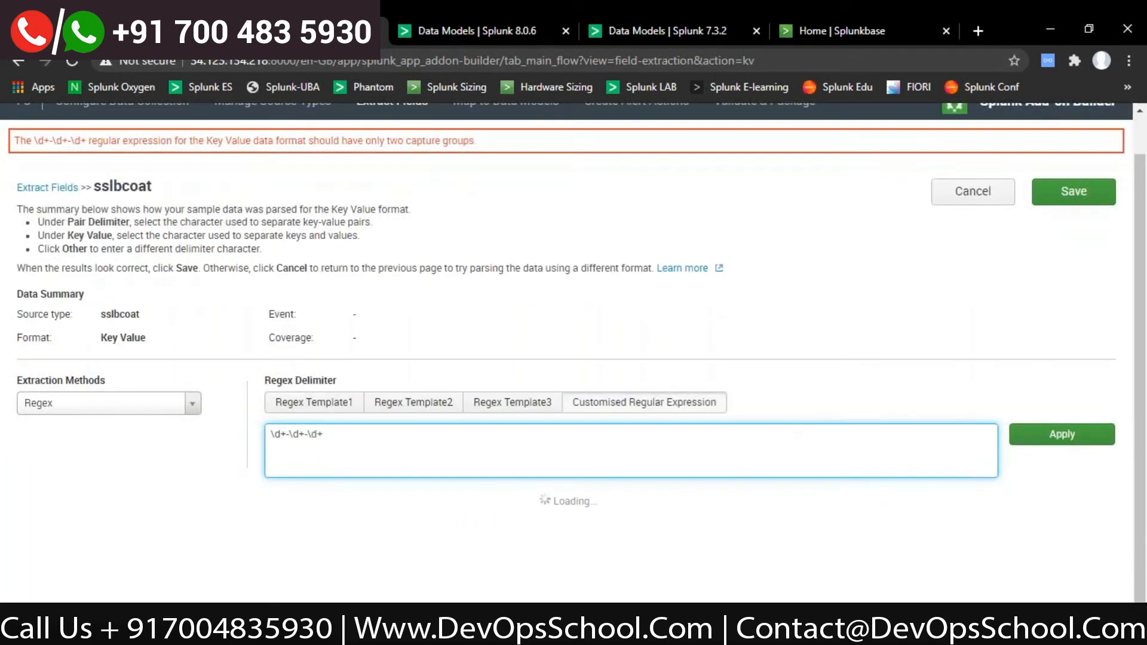
click(327, 406)
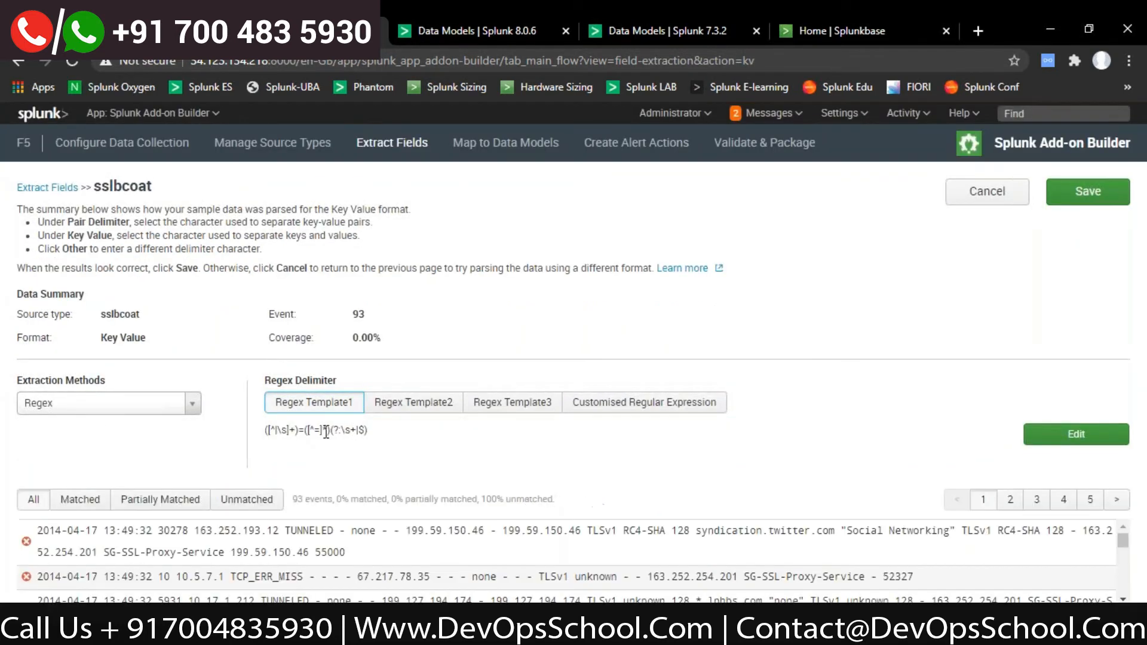
drag(304, 431, 263, 433)
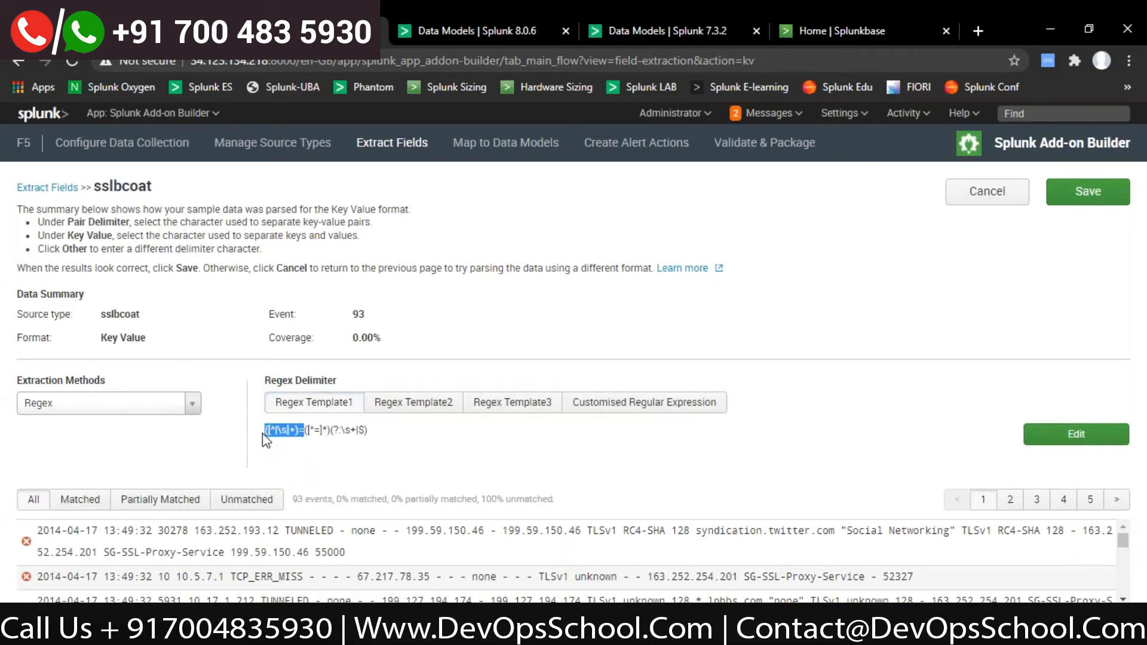
click(191, 404)
click(102, 426)
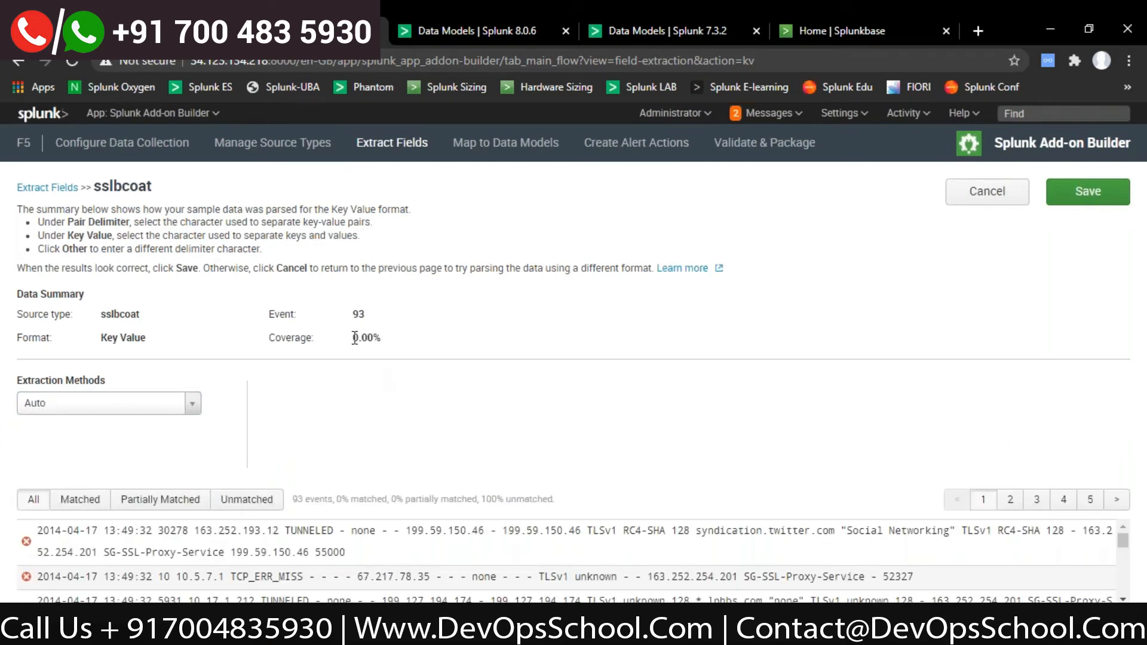
Go to the F5 add-on's Data Model Mapping page and call up the Run prompt.
drag(355, 338, 433, 346)
click(433, 346)
click(95, 409)
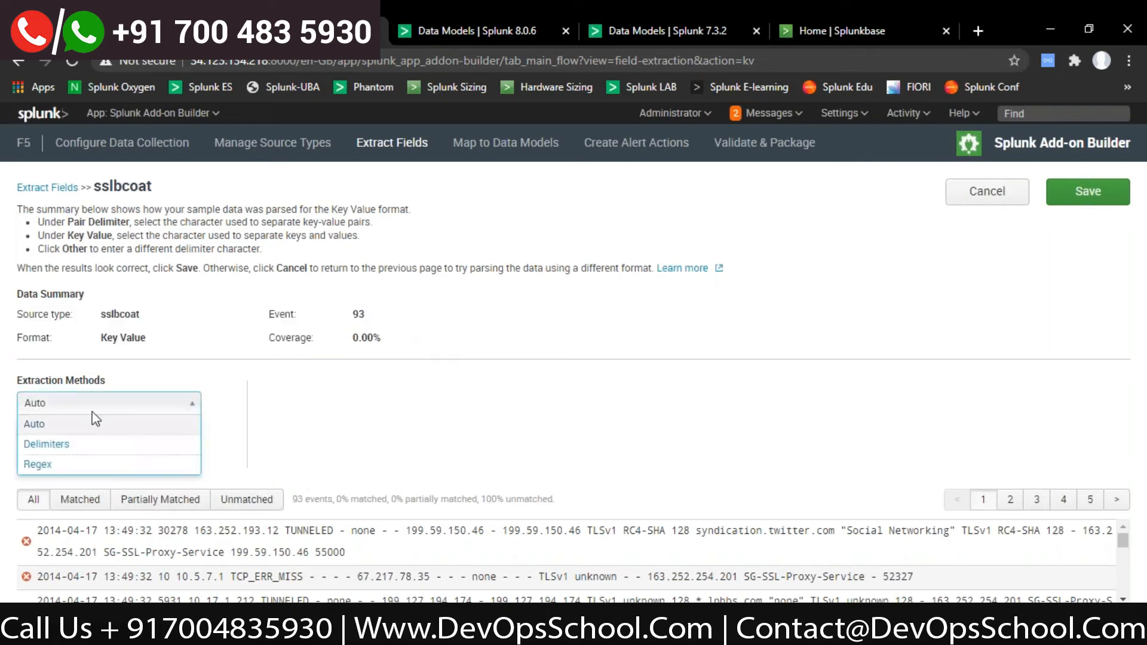
click(499, 141)
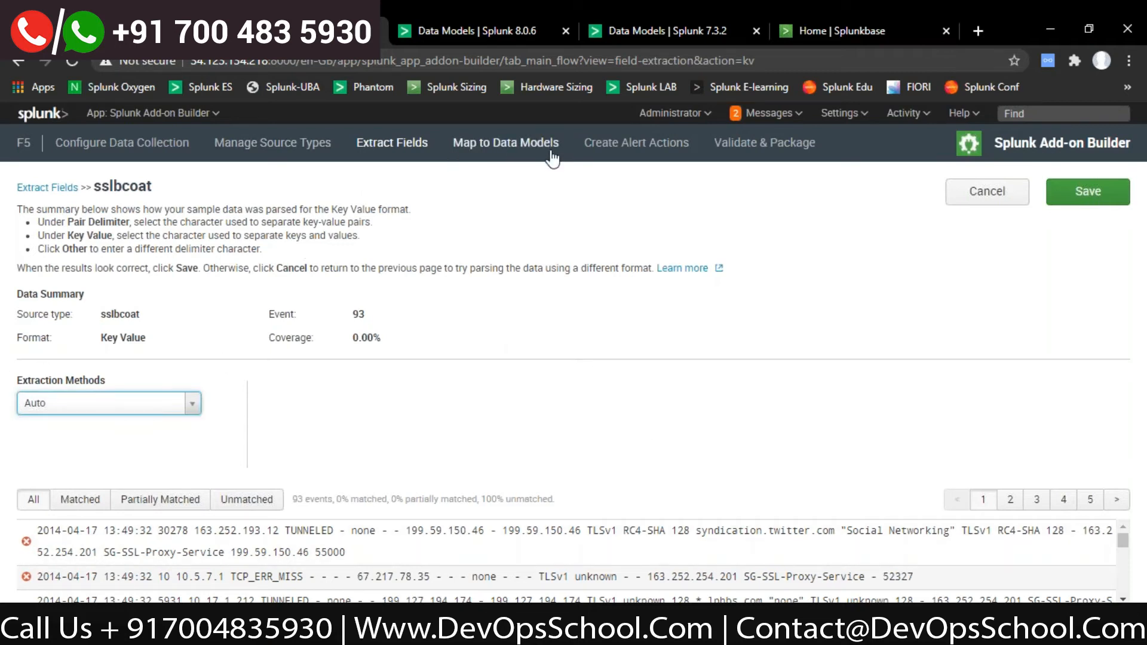
click(528, 153)
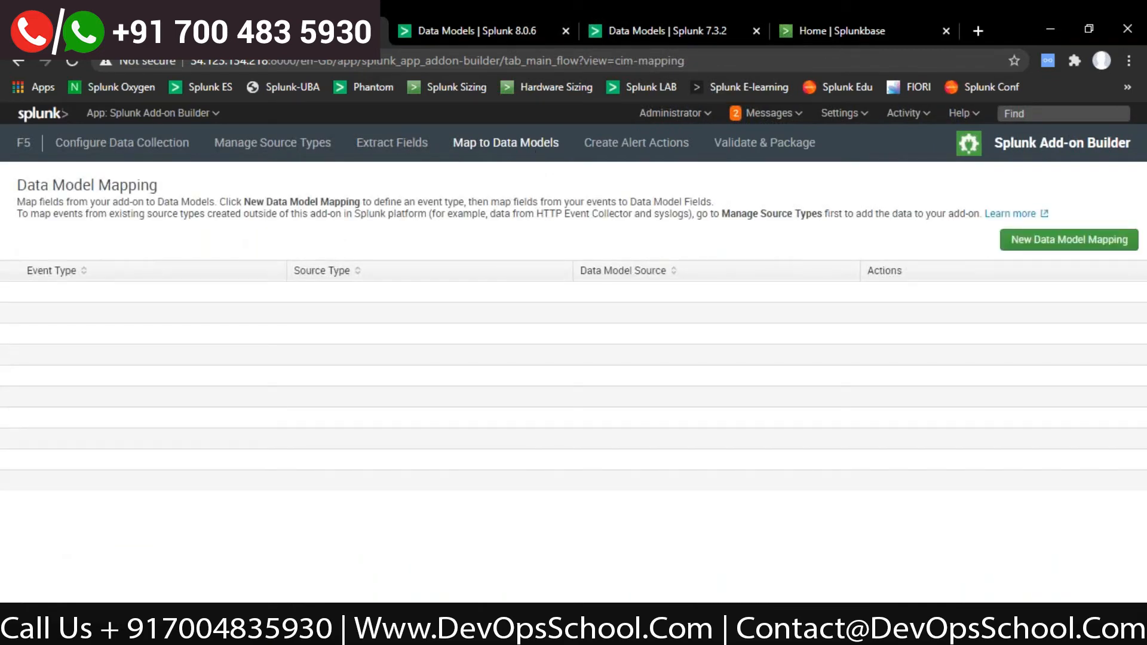
key(super+r)
Launch Notepad and write the mappings 'date > date' and 'source > src' on two lines.
key(Return)
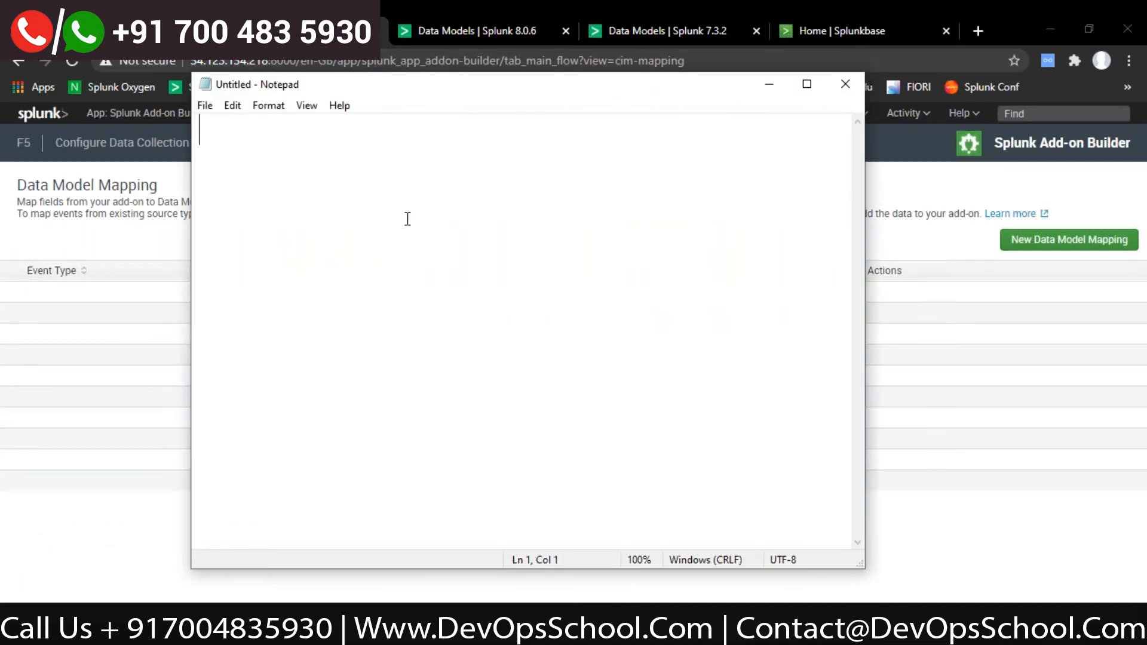
text(dat)
key(BackSpace)
key(BackSpace)
key(BackSpace)
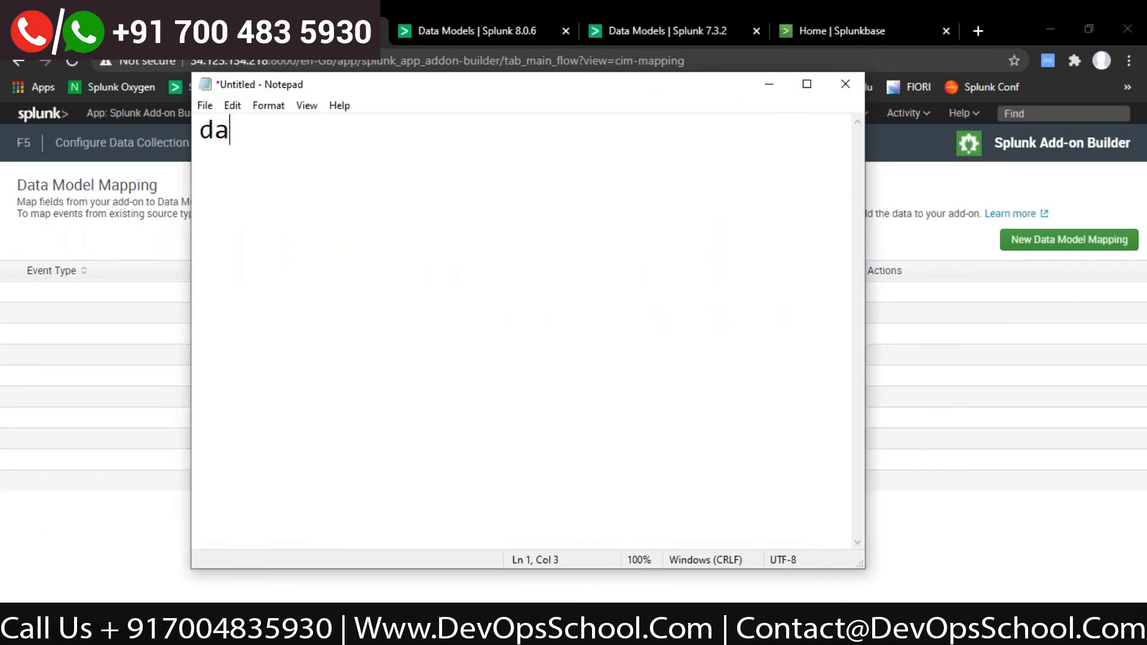
text(date > date)
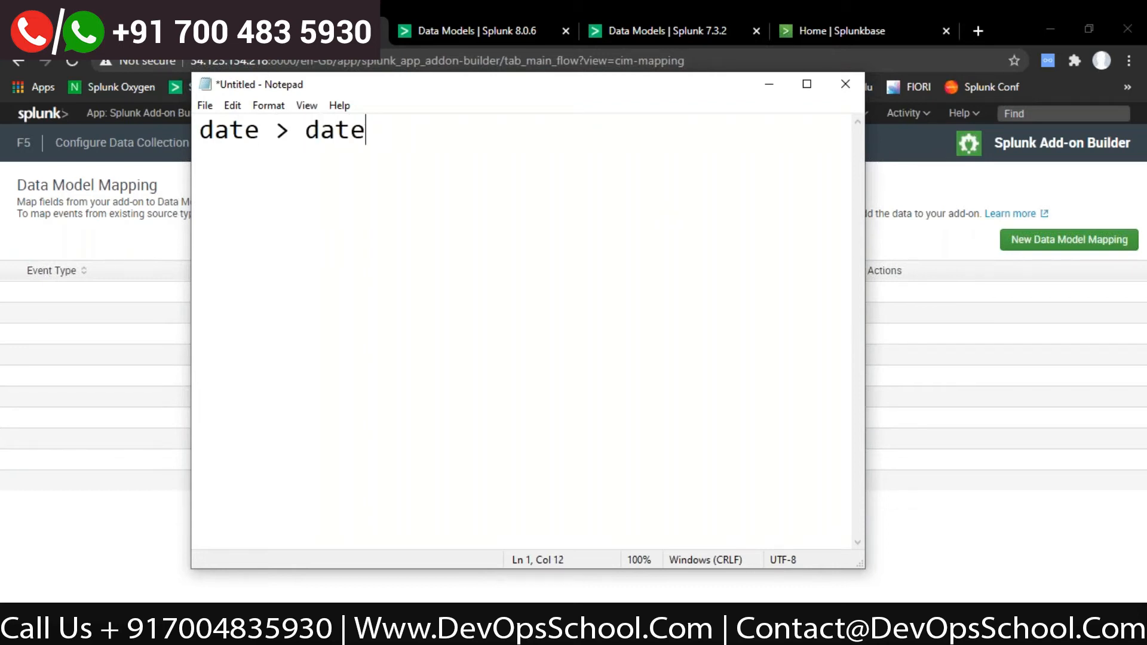
key(Return)
text(src > src)
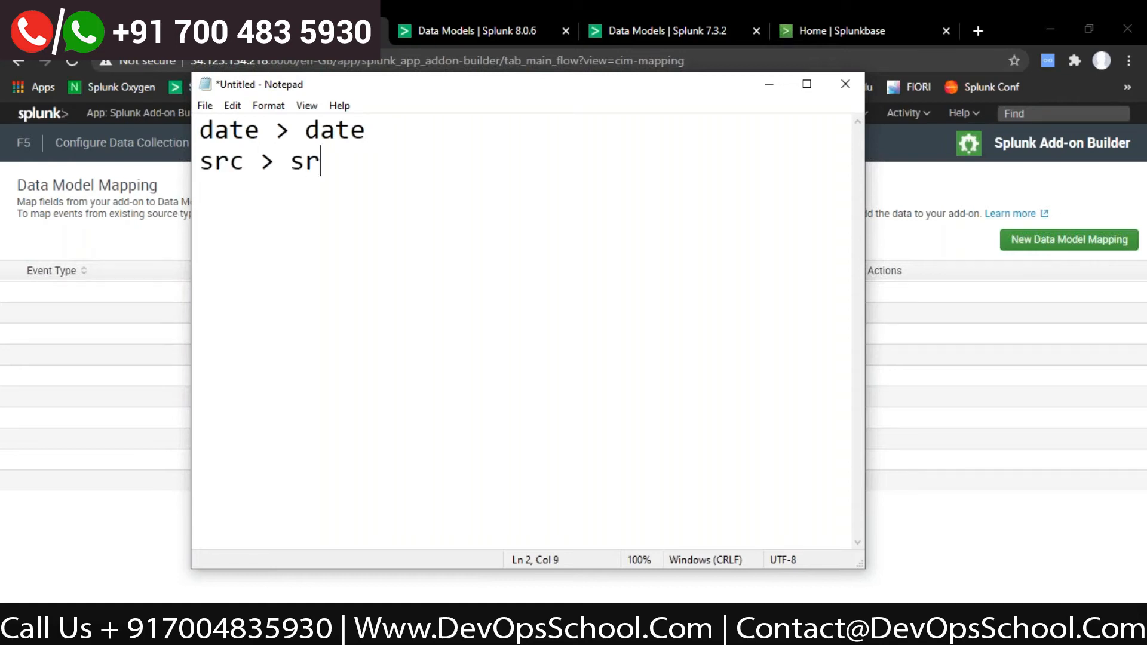
drag(242, 169, 215, 173)
text(ource)
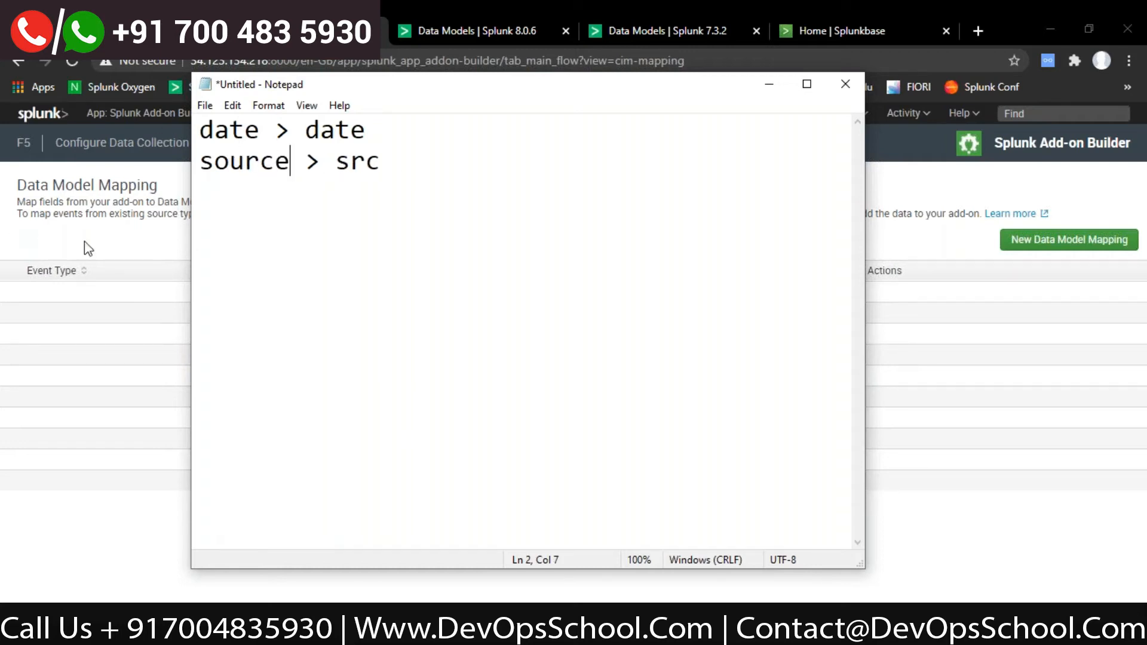
Start a new data model mapping with source type sslbcoat and preview its events.
click(103, 260)
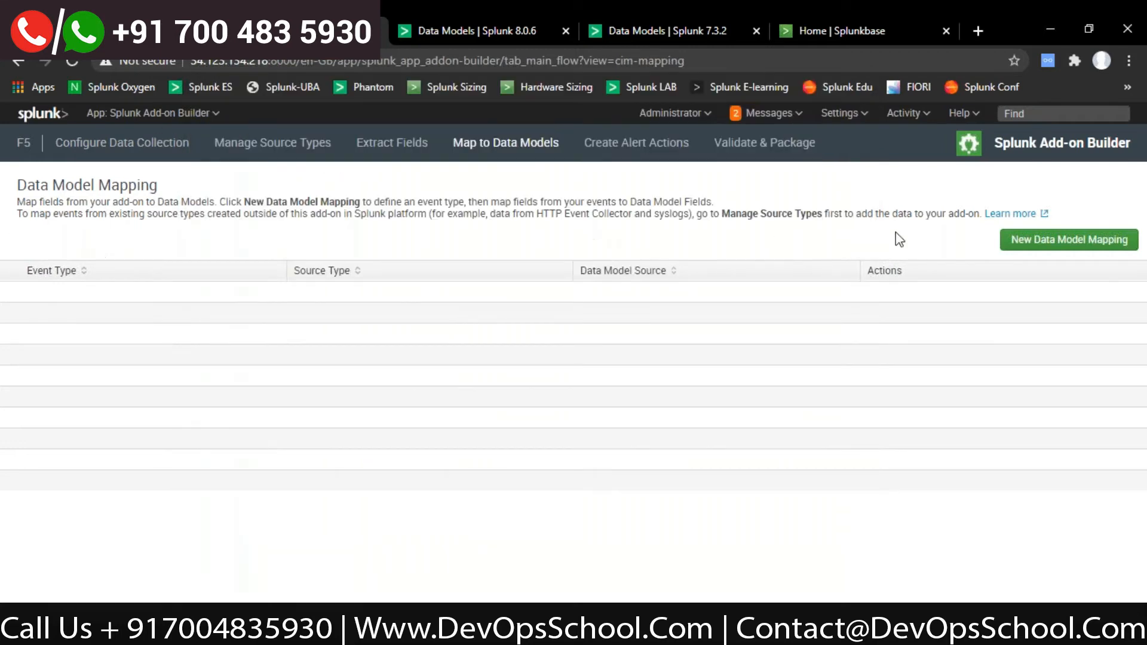
click(1034, 249)
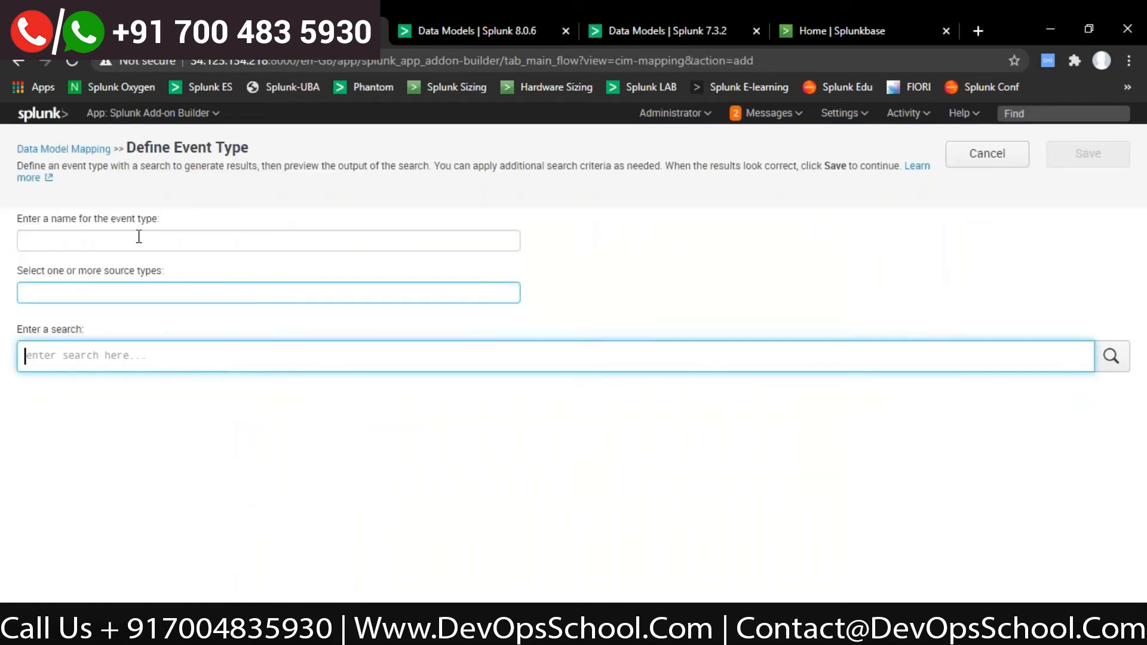
click(139, 237)
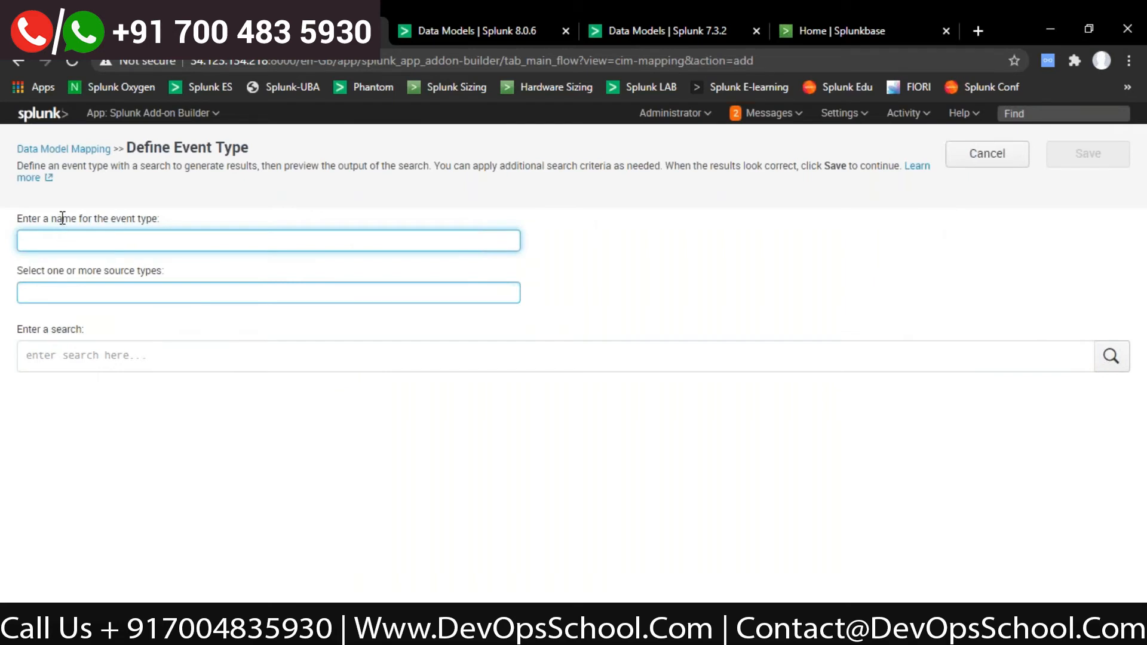
click(166, 288)
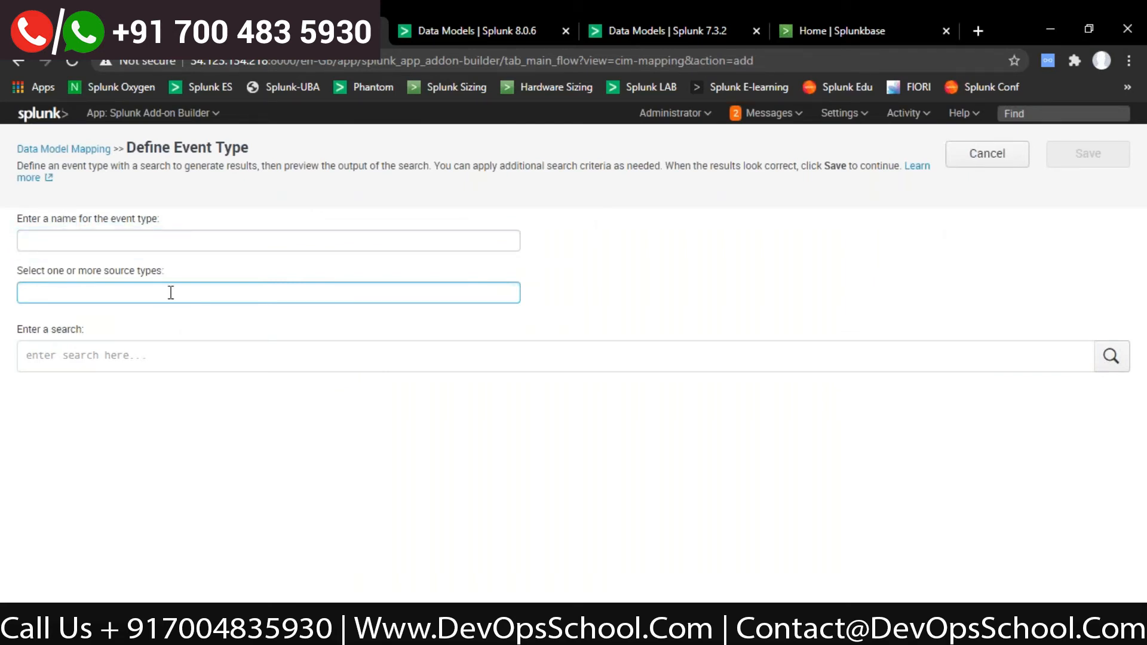
click(45, 313)
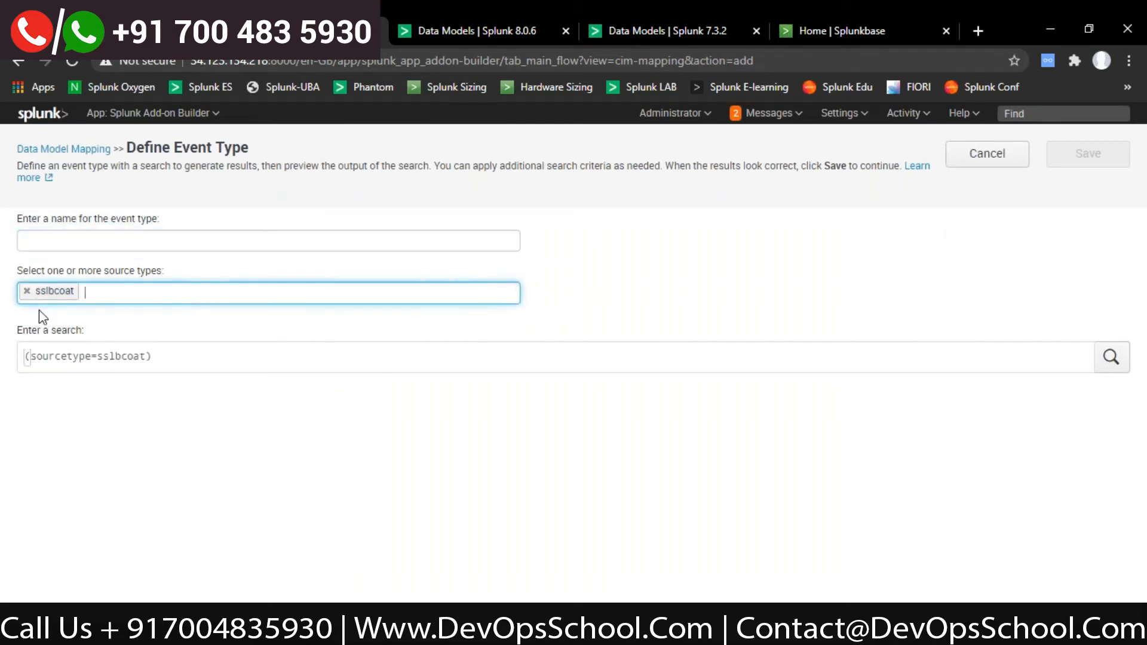
click(171, 361)
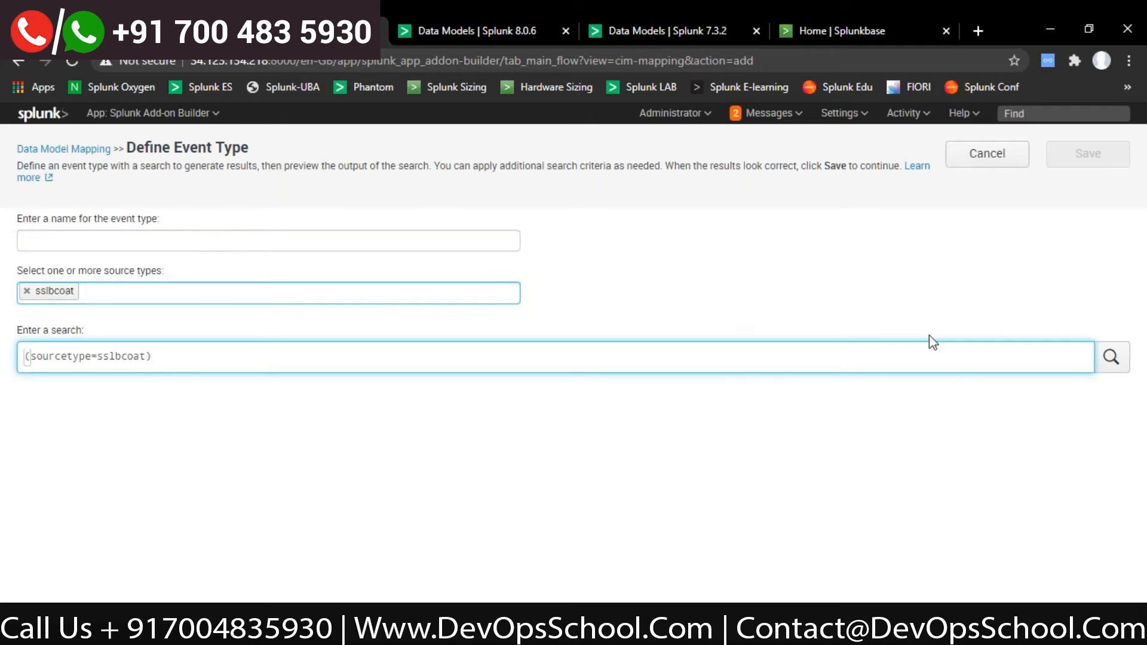
click(1110, 371)
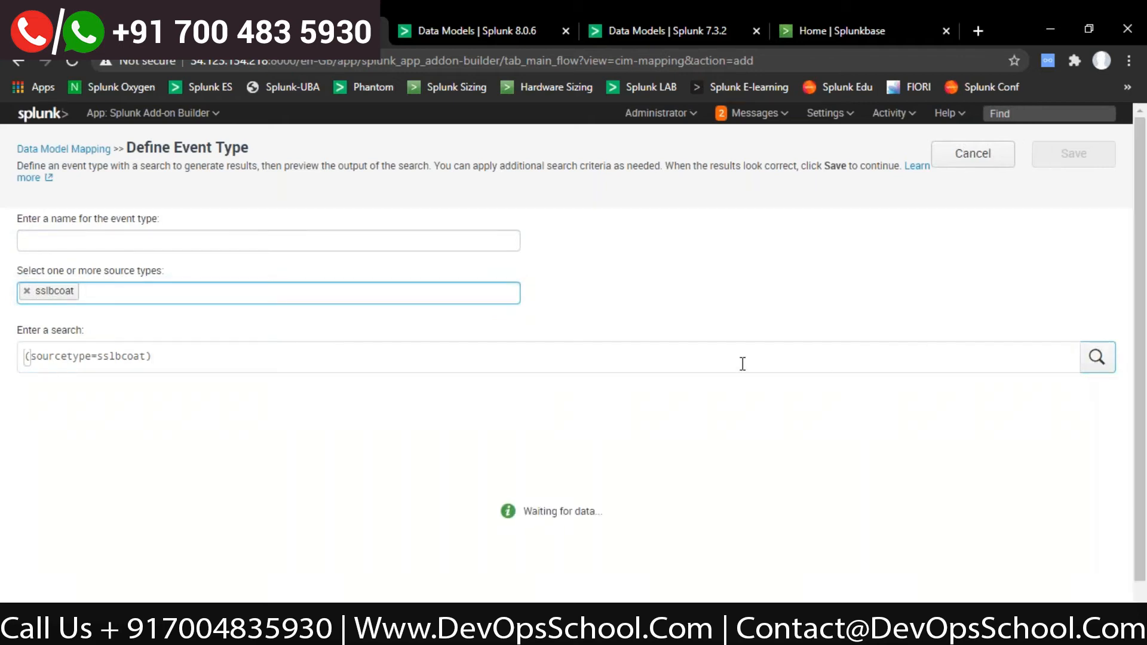
Review the sslbcoat events, name the event type sslboat, and save it.
scroll(743, 364, down, 4)
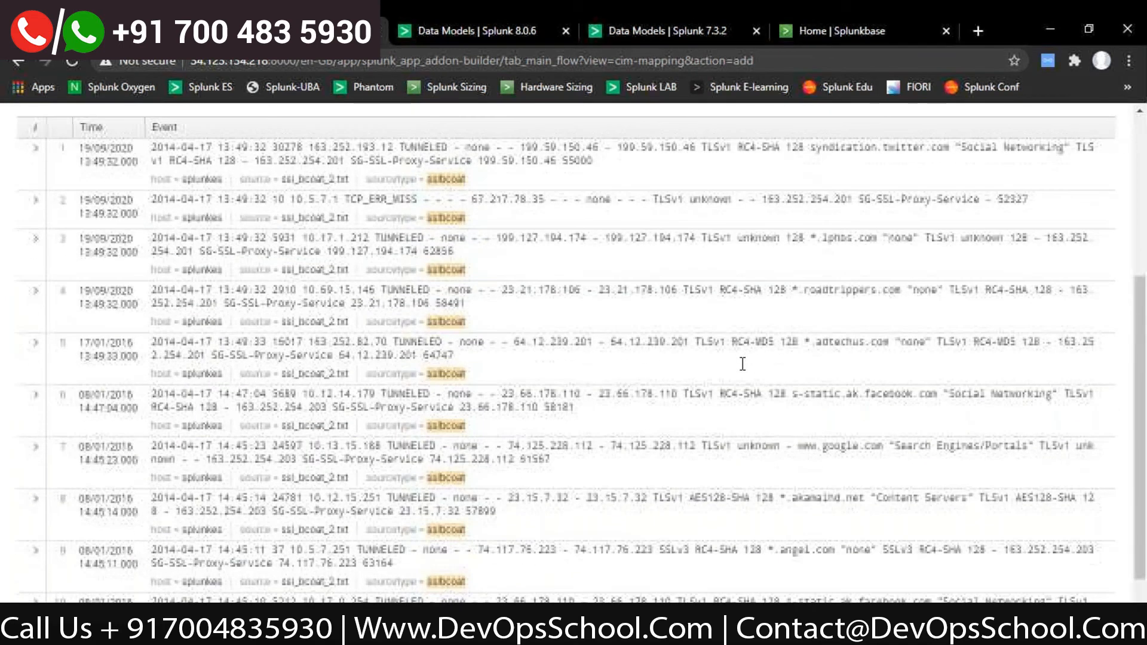
scroll(154, 239, up, 1)
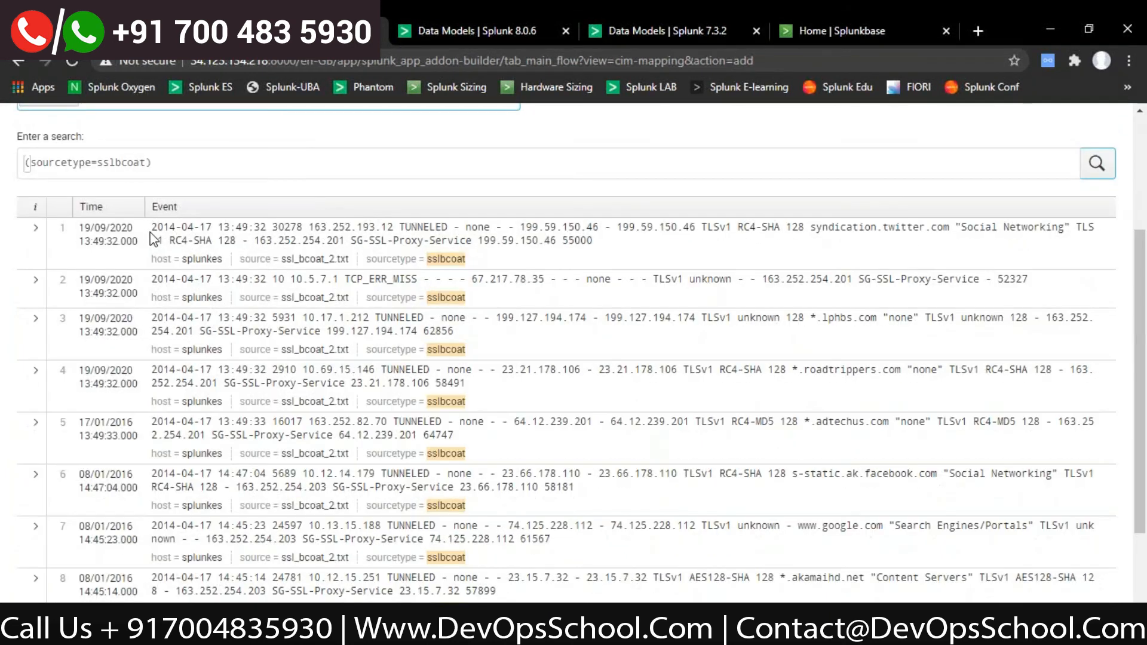
drag(155, 233, 213, 229)
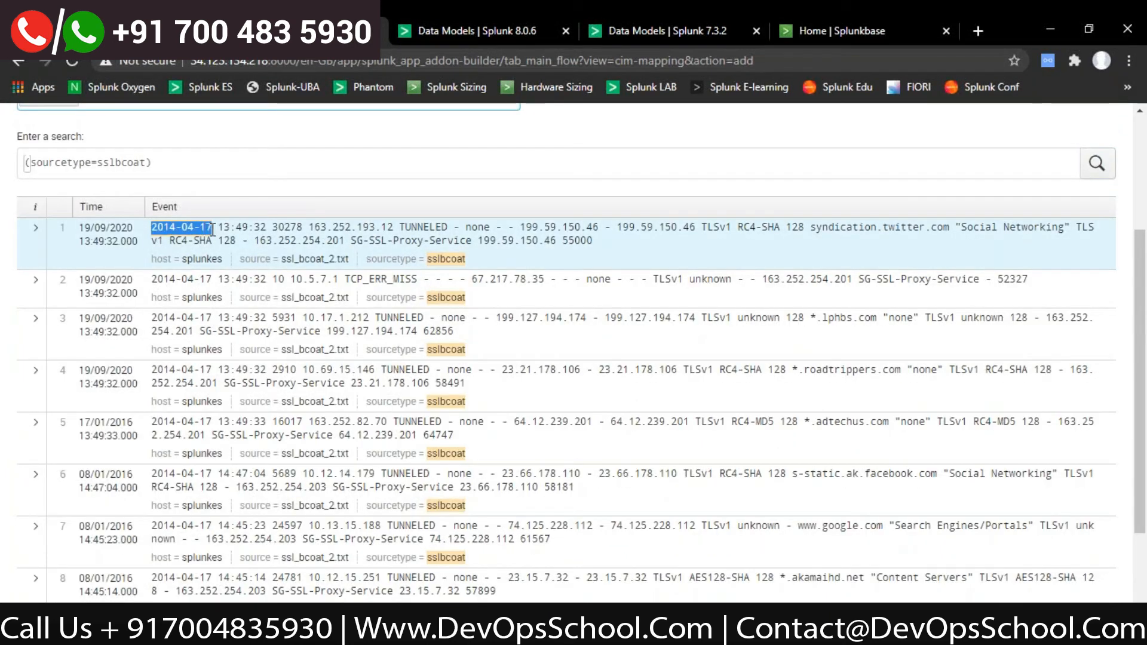
scroll(214, 229, up, 3)
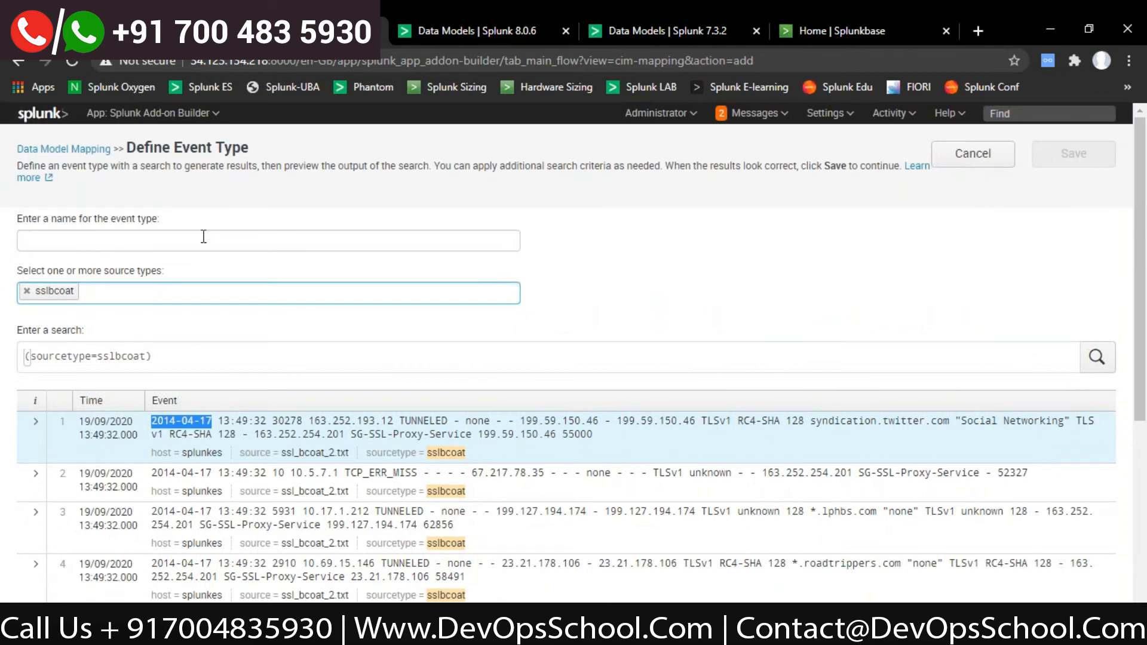
click(159, 238)
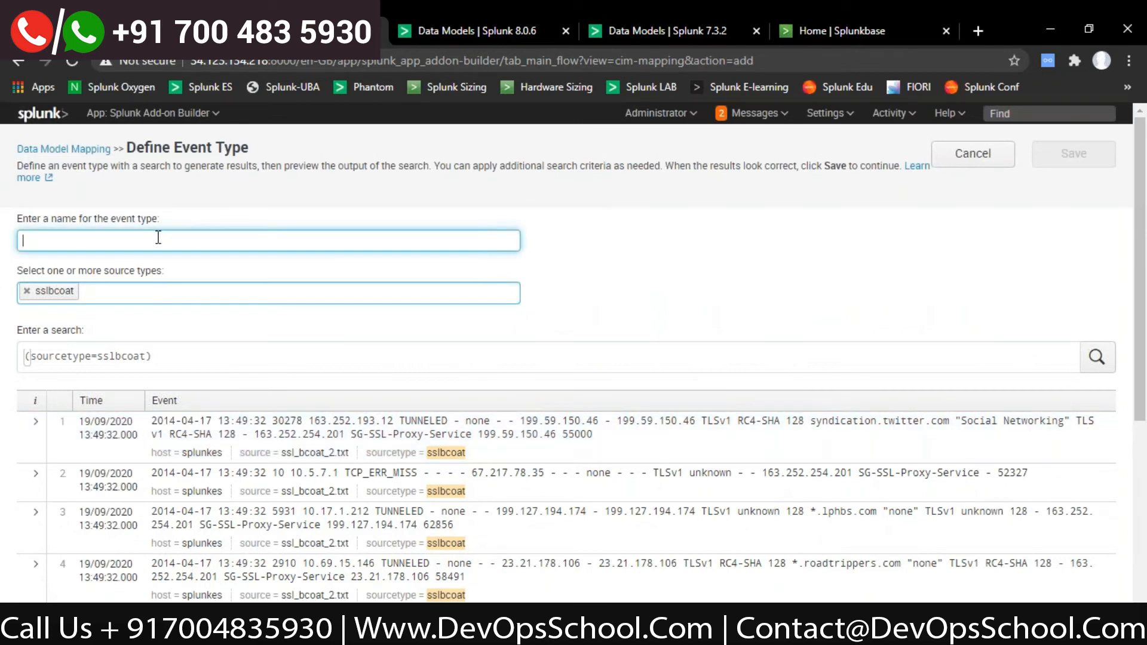
text(sslboat)
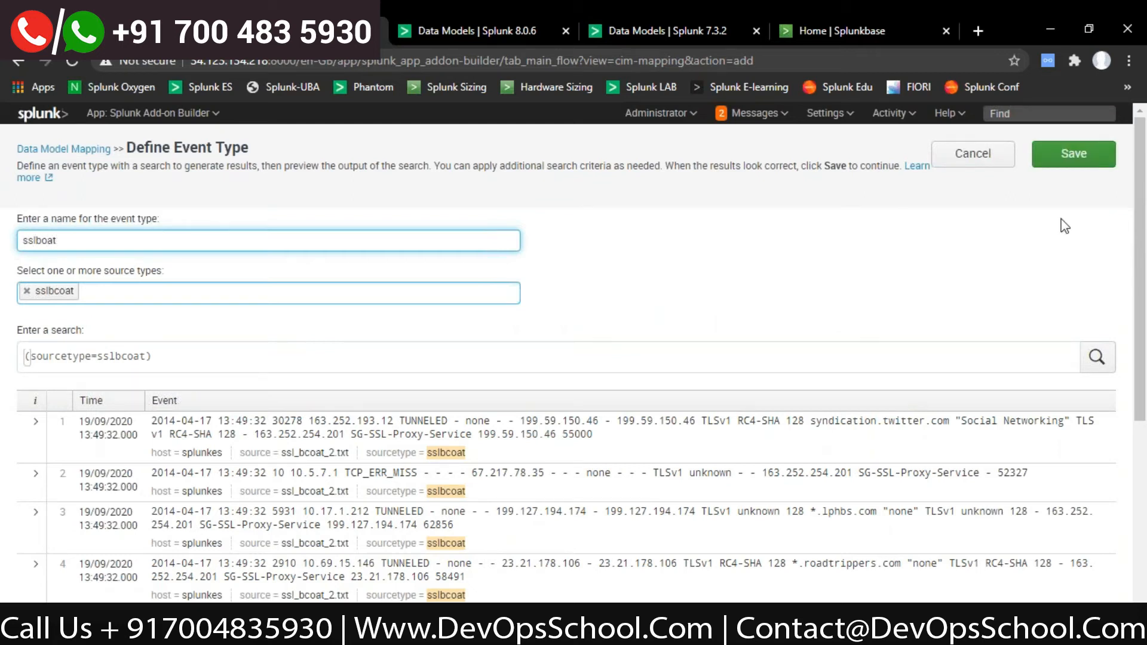
click(1070, 160)
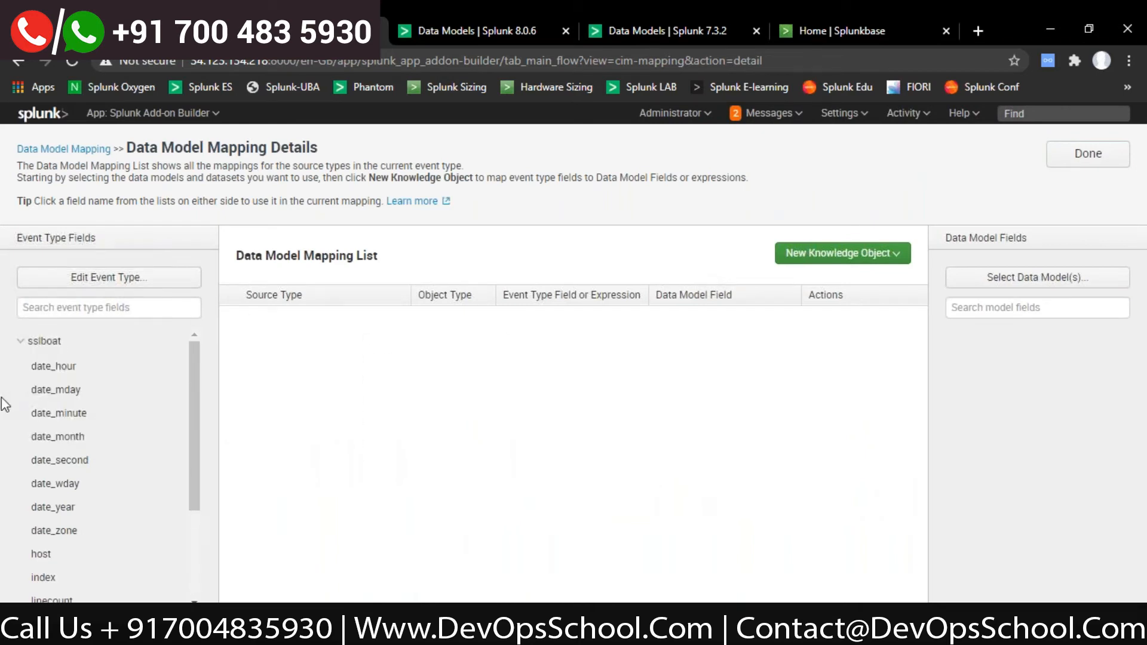
Check the sslboat event type fields, then go to the Select Data Models page.
scroll(75, 460, down, 3)
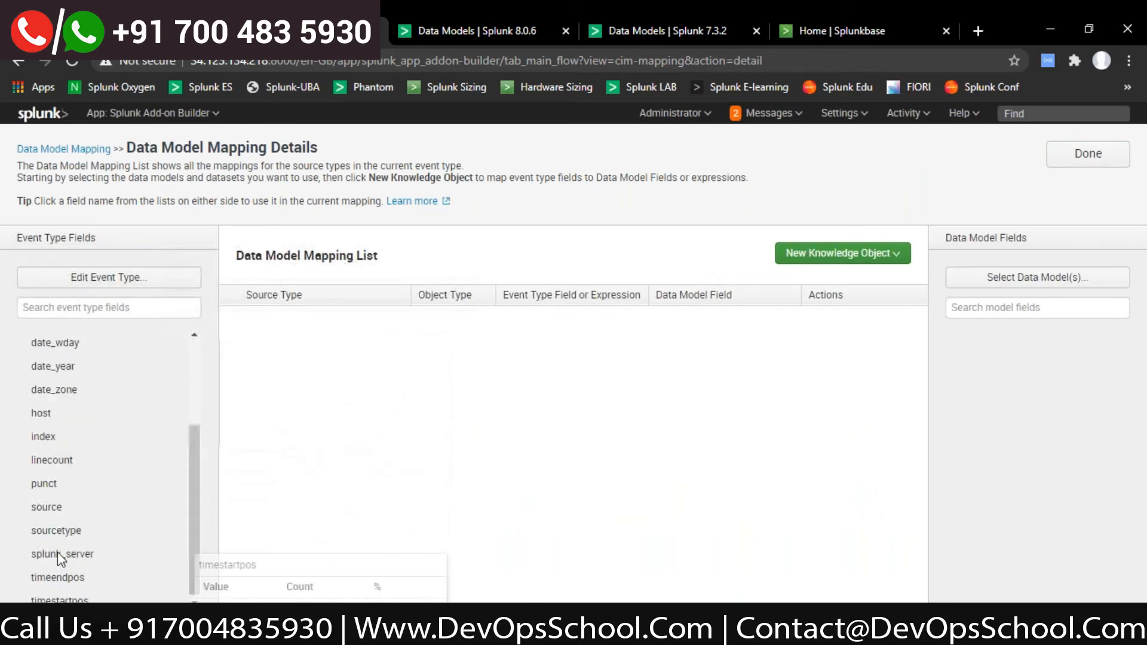
click(1009, 280)
click(967, 247)
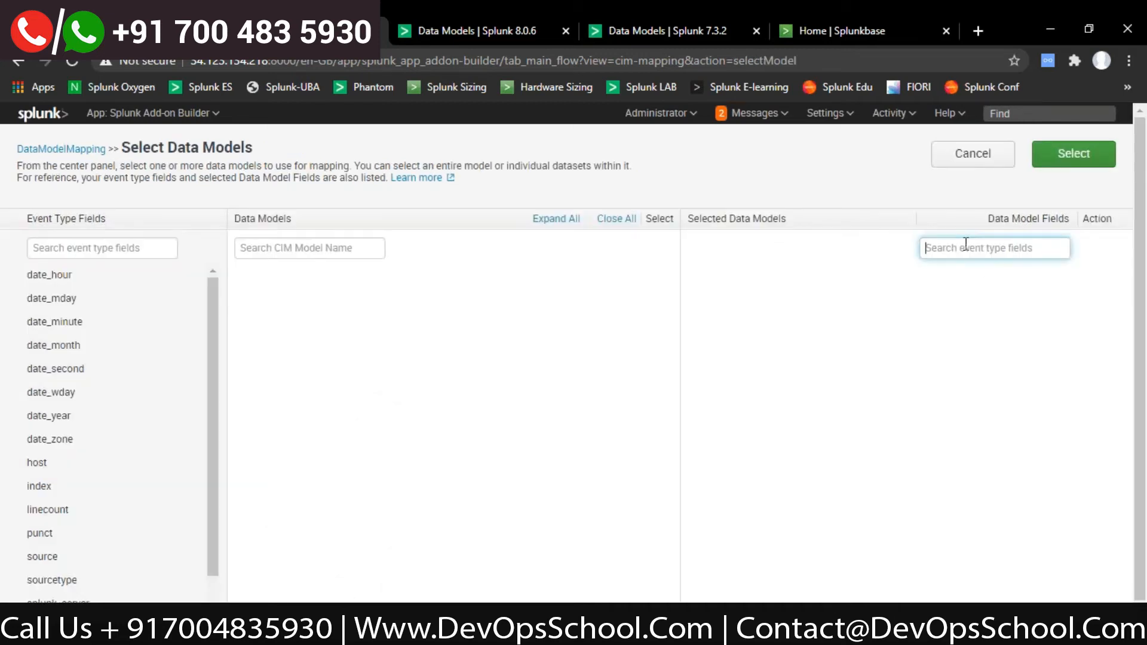
Search the data model fields for 'network'.
click(291, 248)
click(996, 248)
text(network)
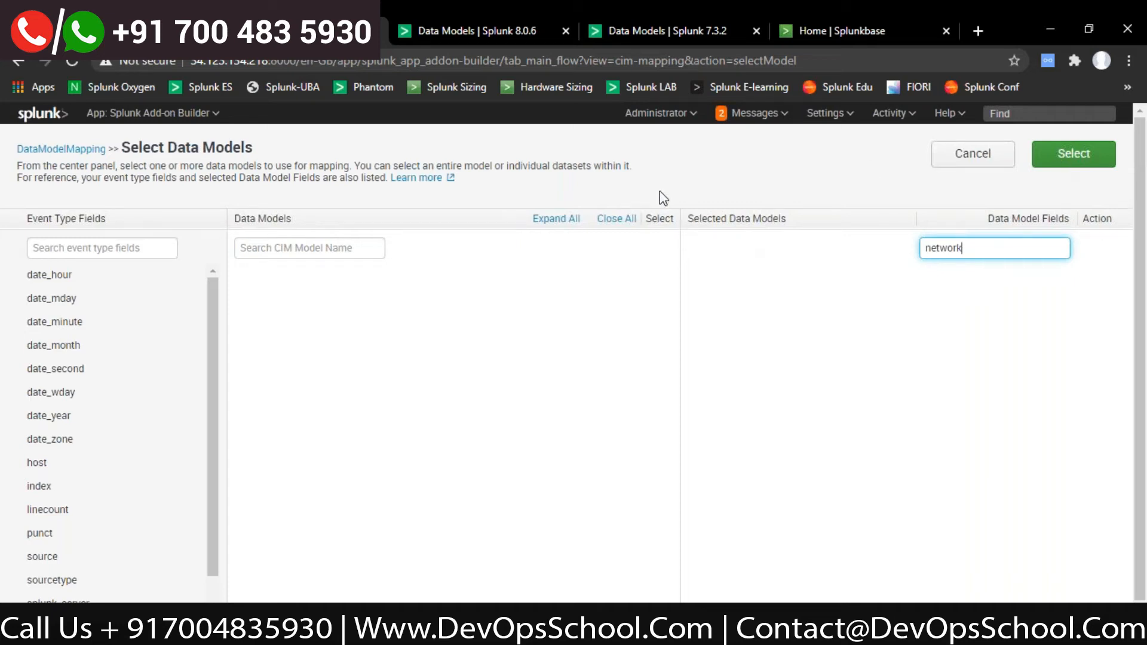
Open Settings > Data models in a new tab, then confirm the selection to return.
click(828, 113)
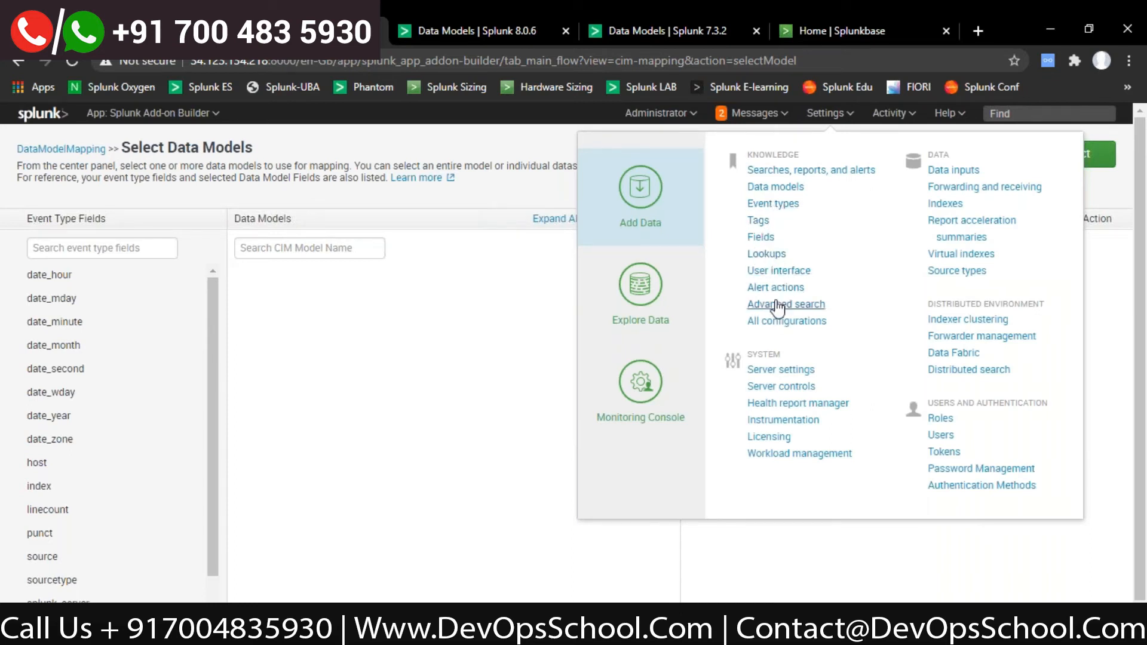
middle_click(766, 190)
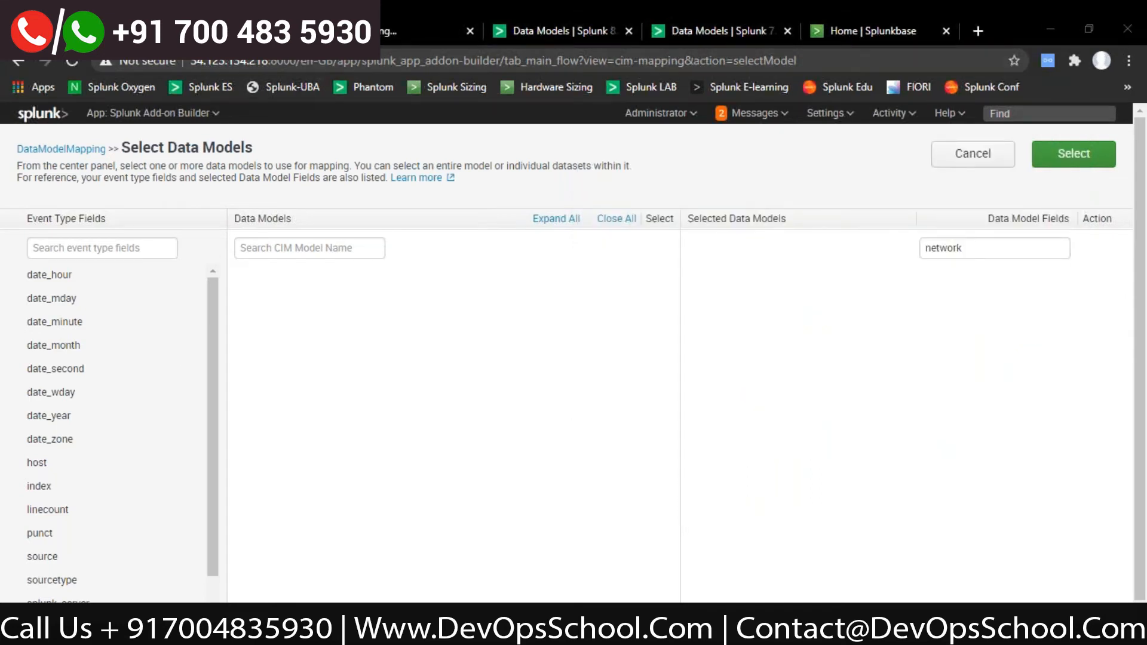
click(428, 23)
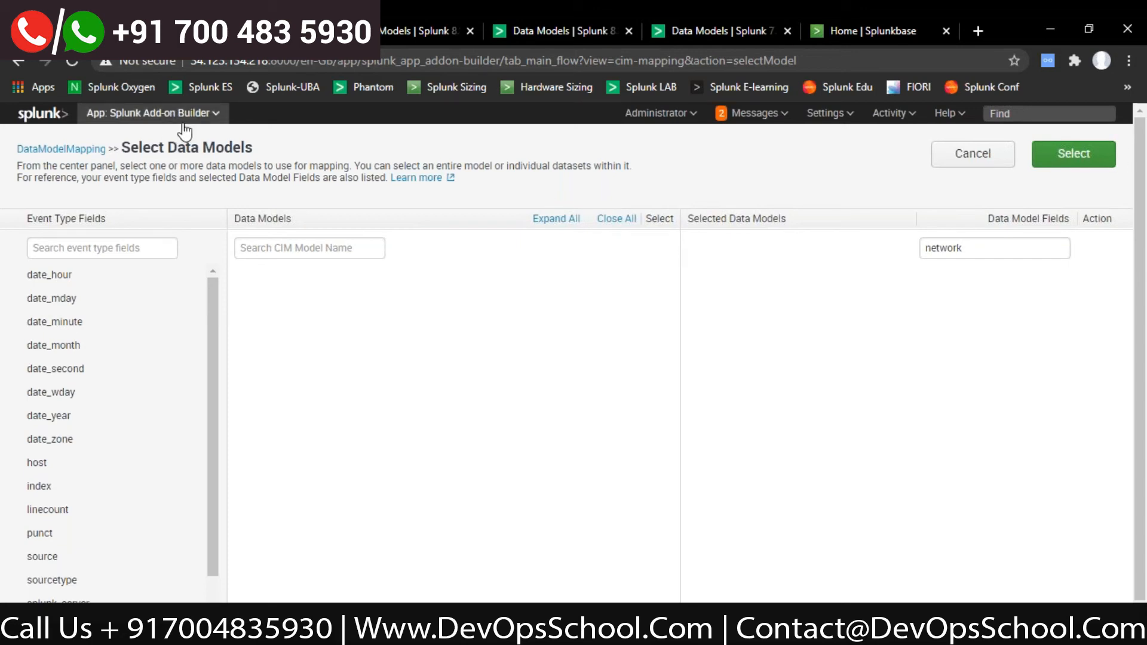
click(1062, 171)
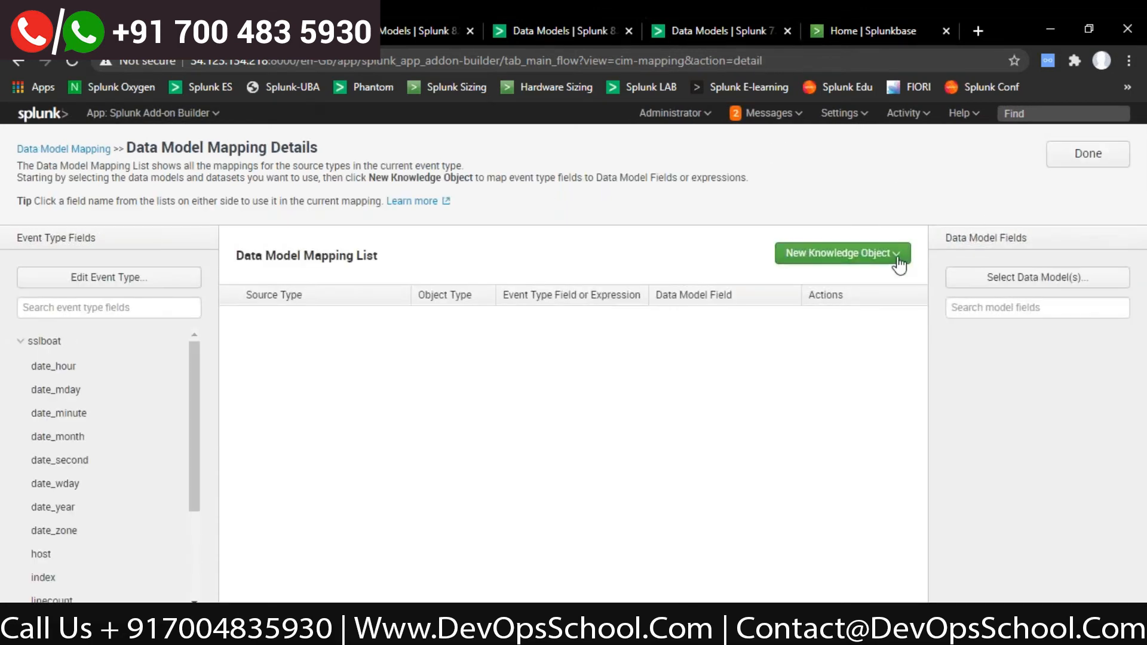
Leave the mapping list empty and switch from Splunk to the PowerPoint deck.
click(855, 261)
click(856, 260)
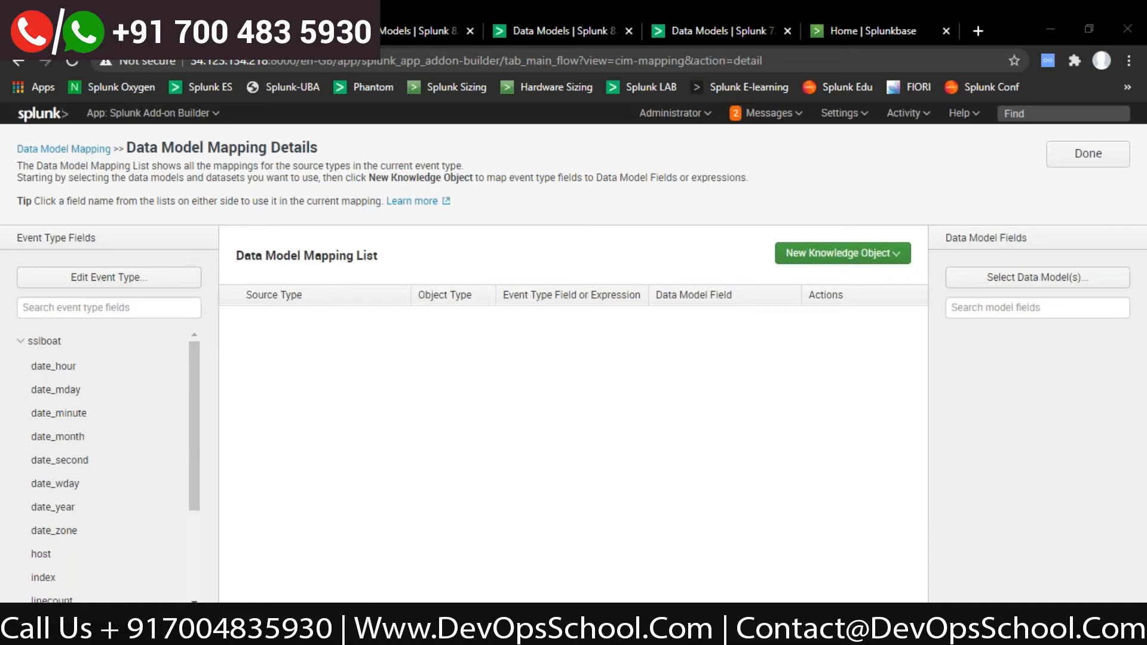
key(alt+Tab)
Step through the slides from 63, Create Add-on, to 70, Validate and Package (cont.).
click(117, 422)
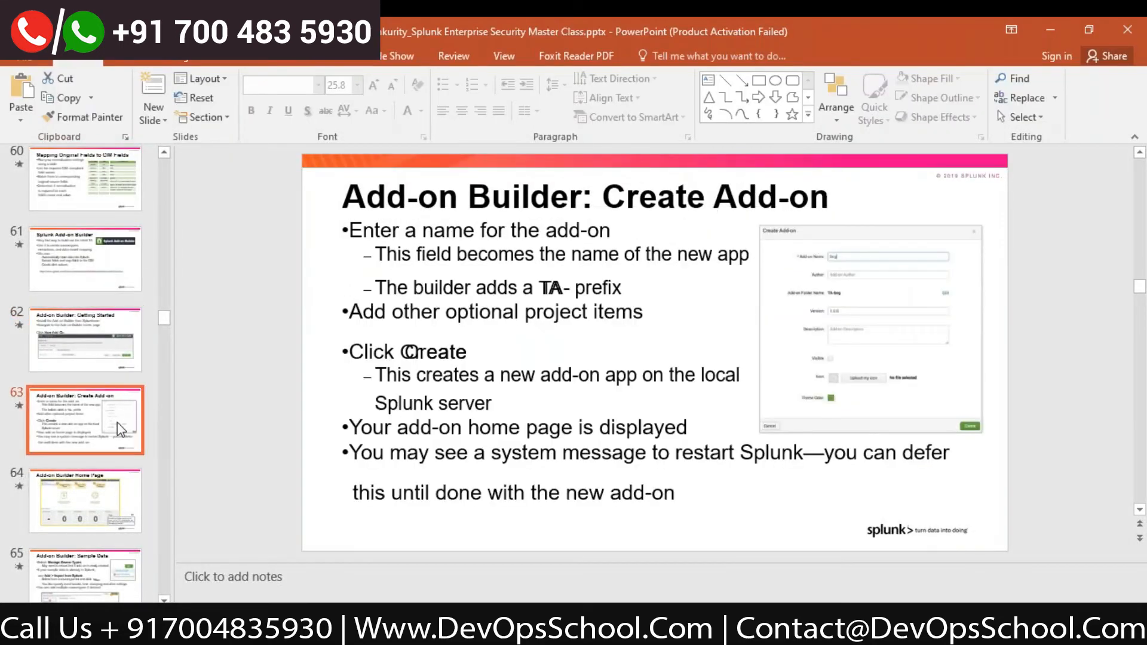
key(Down)
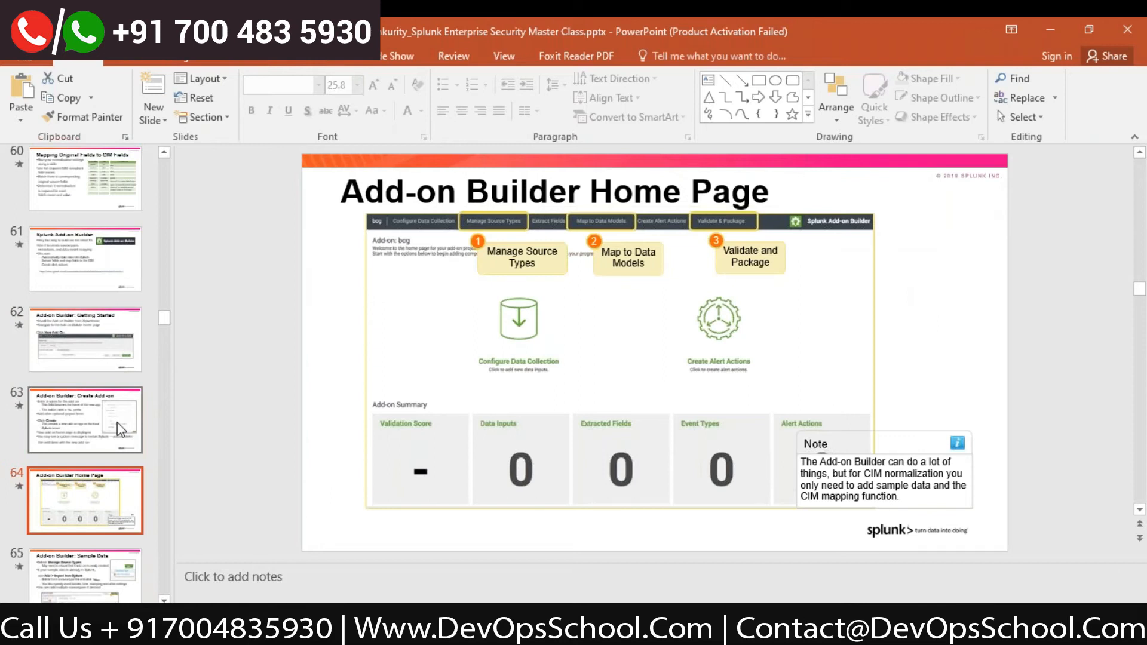
key(Down)
key(Down)
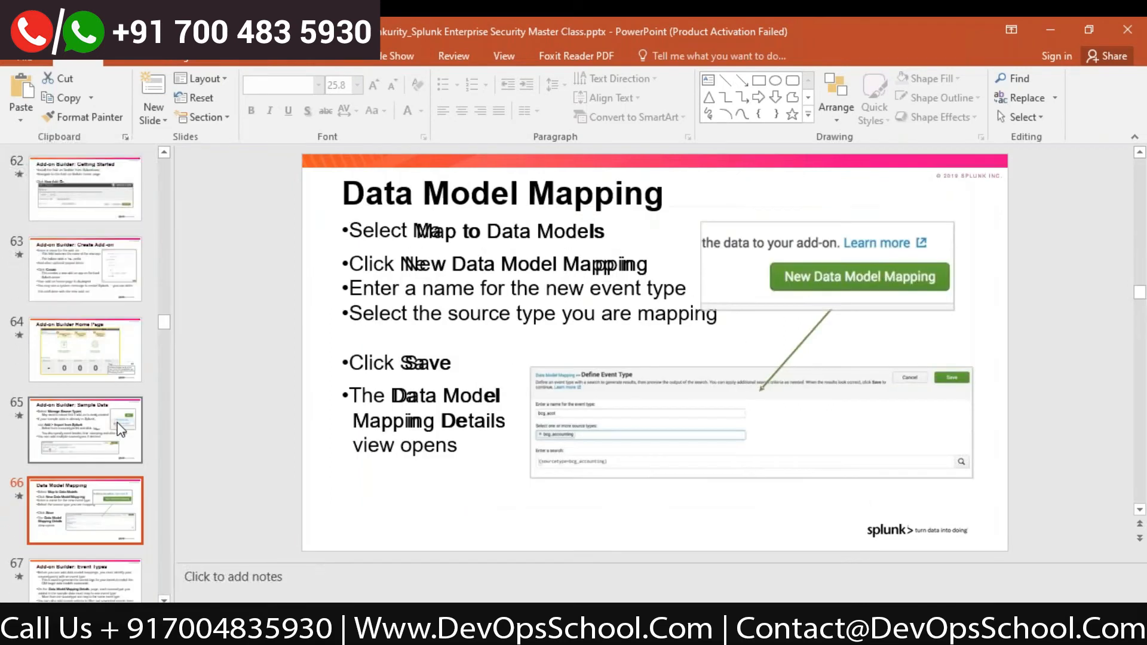
key(Down)
key(Down)
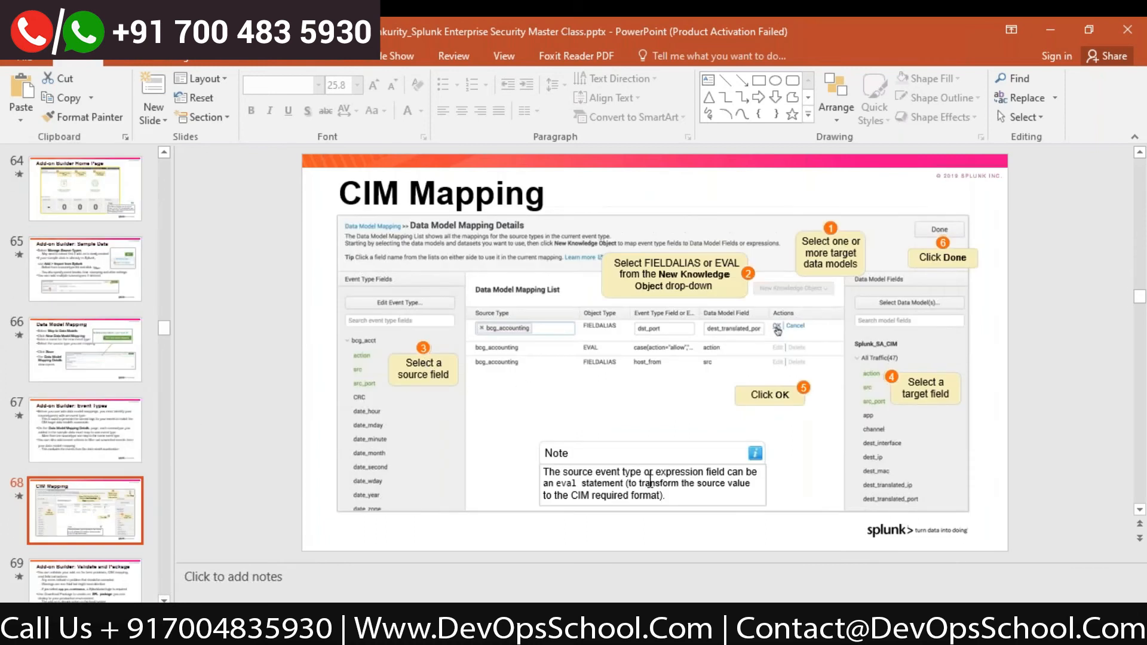
scroll(650, 481, up, 4)
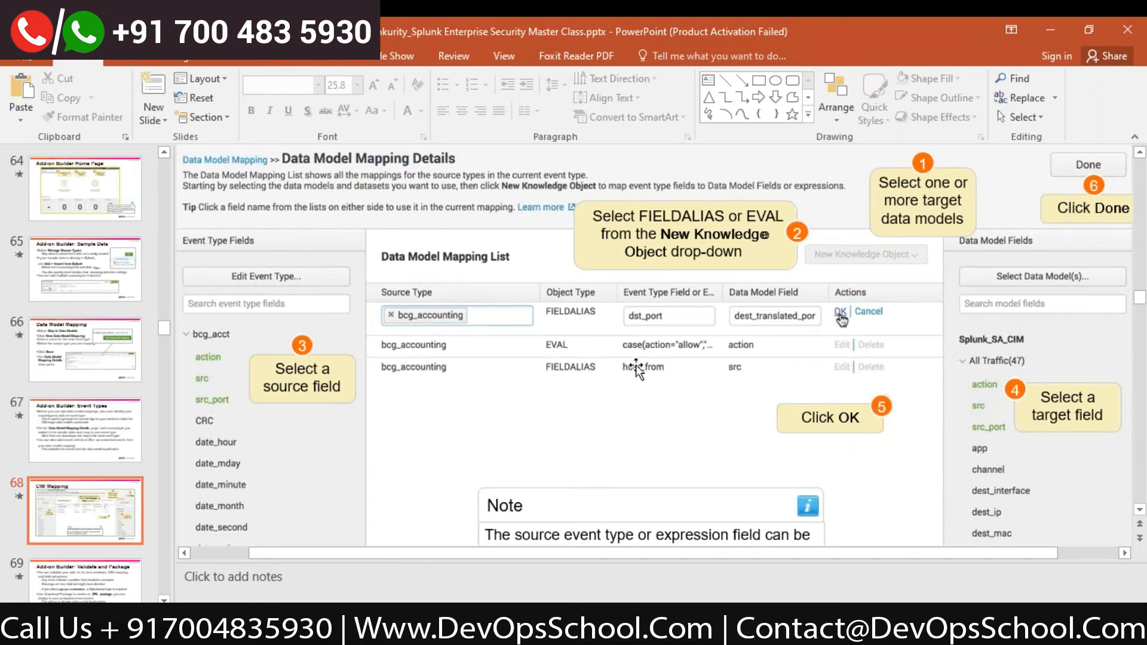
click(63, 579)
scroll(586, 348, down, 4)
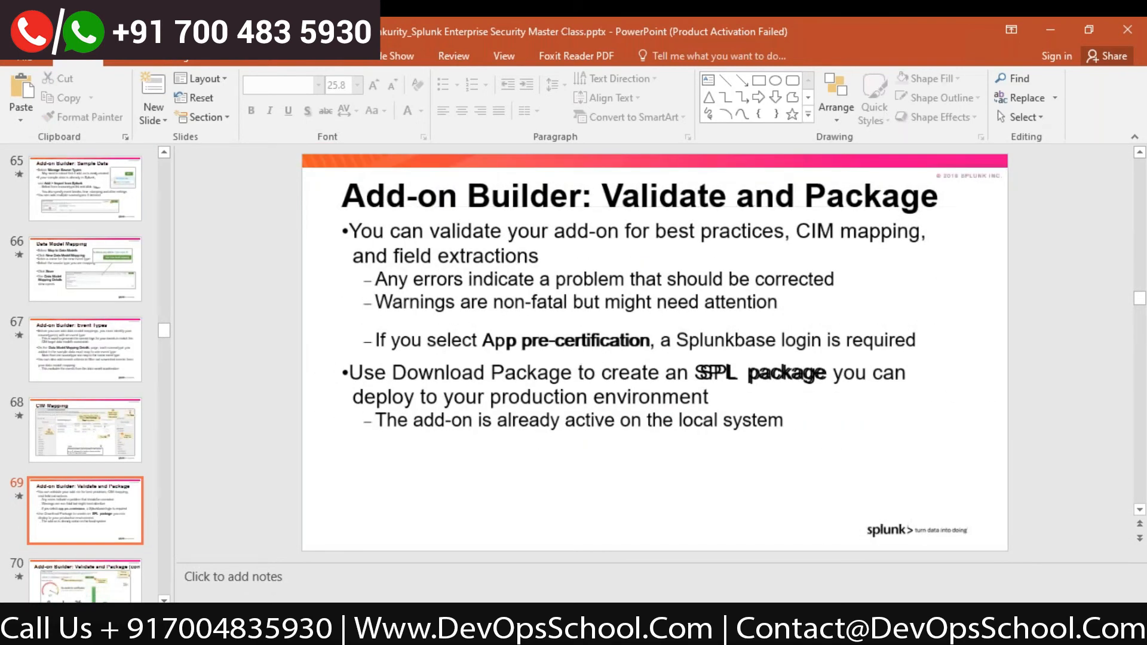
click(118, 596)
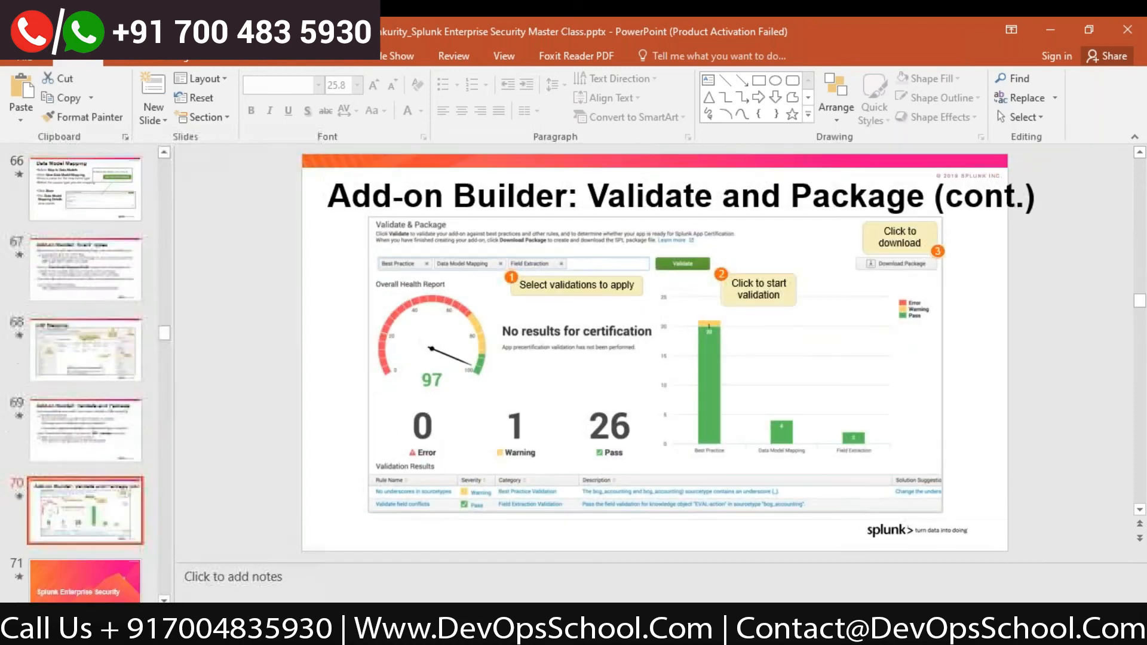